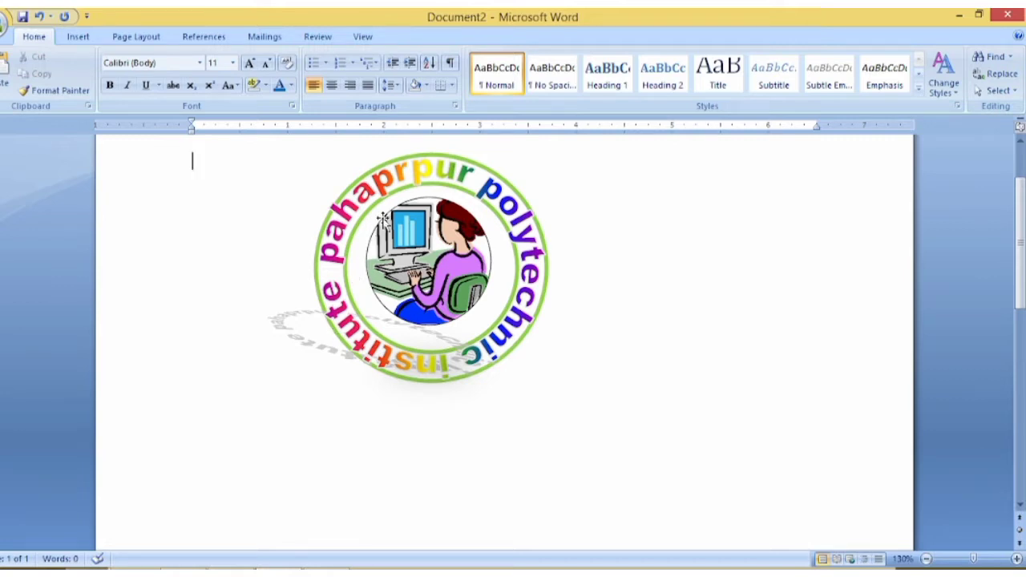
# Delete the old logo's rainbow text ring, computer clip art and green double circle.
pyautogui.click(417, 178)
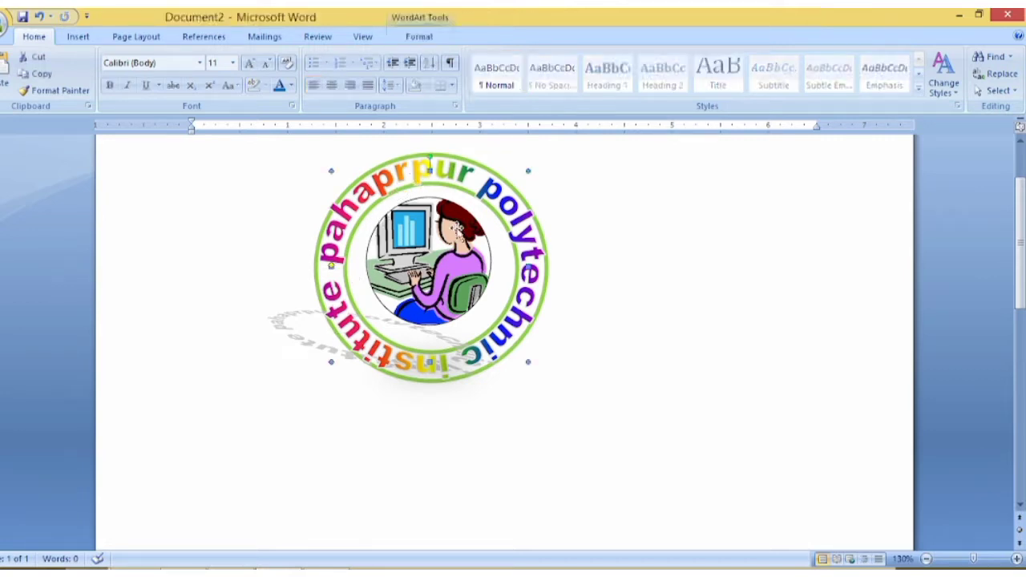
pyautogui.press('Delete')
pyautogui.click(442, 205)
pyautogui.press('Delete')
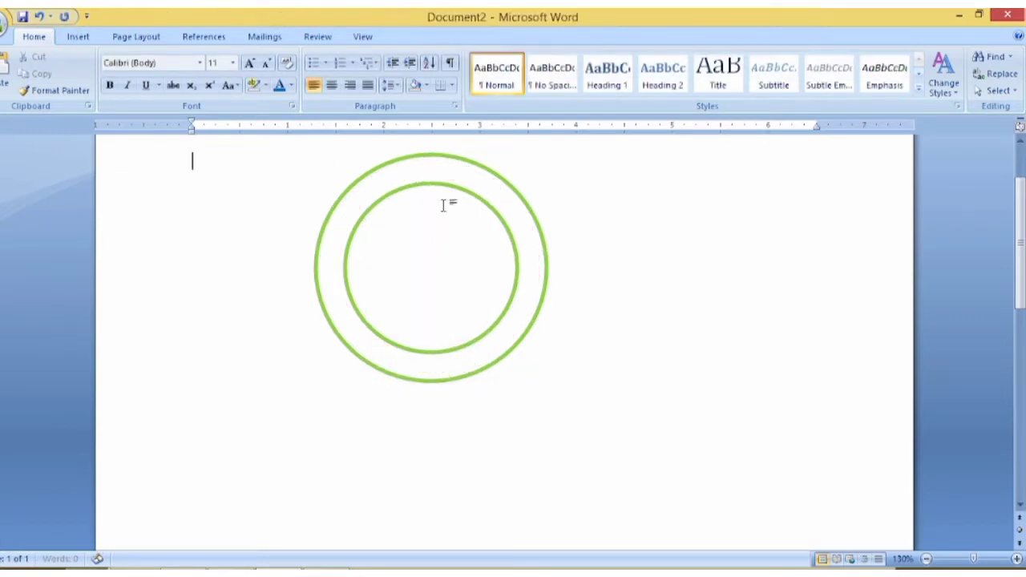
pyautogui.click(444, 186)
pyautogui.press('Delete')
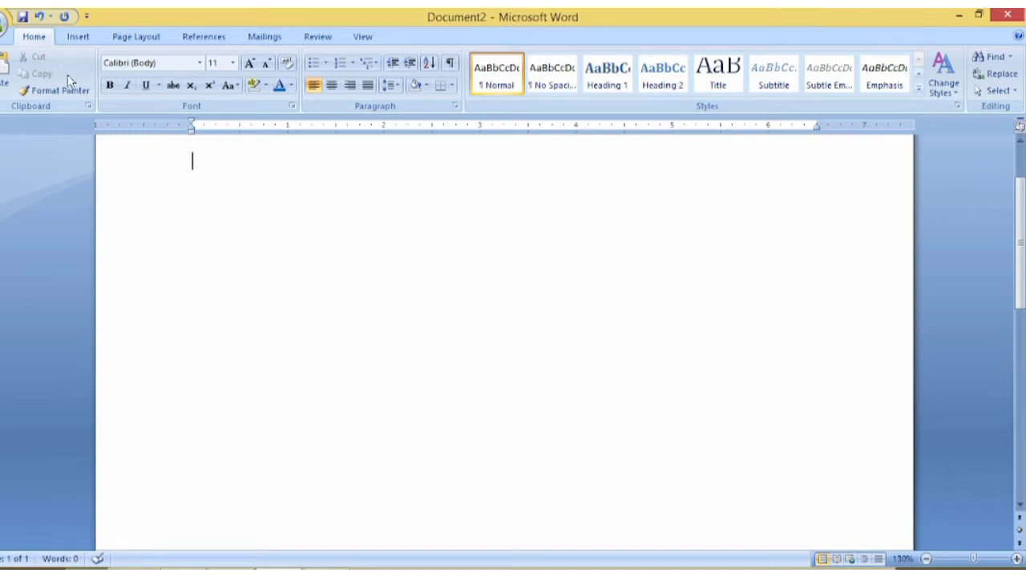
# Draw a donut shape near the page centre and widen its hole to thin the ring.
pyautogui.click(80, 38)
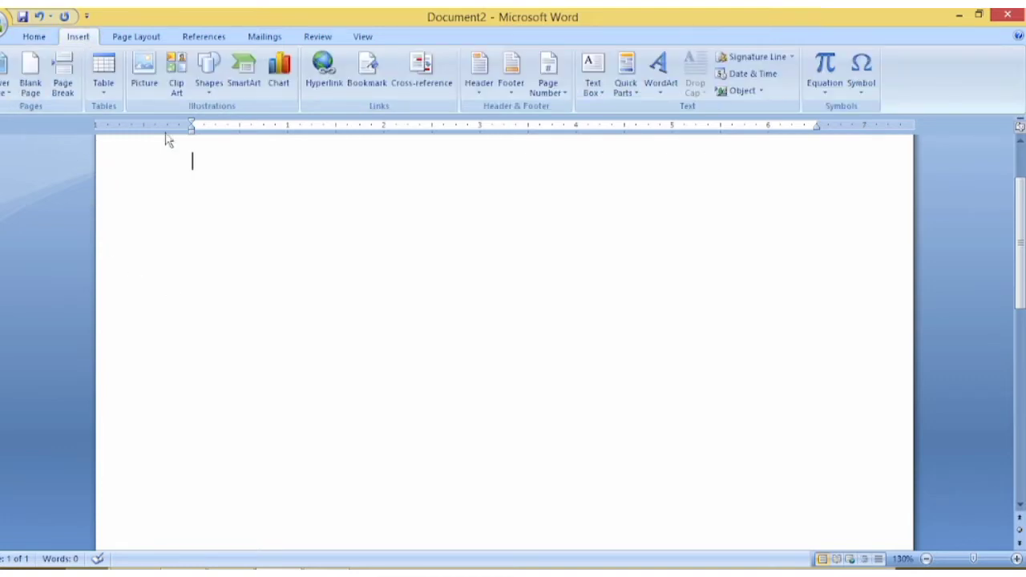
pyautogui.click(209, 88)
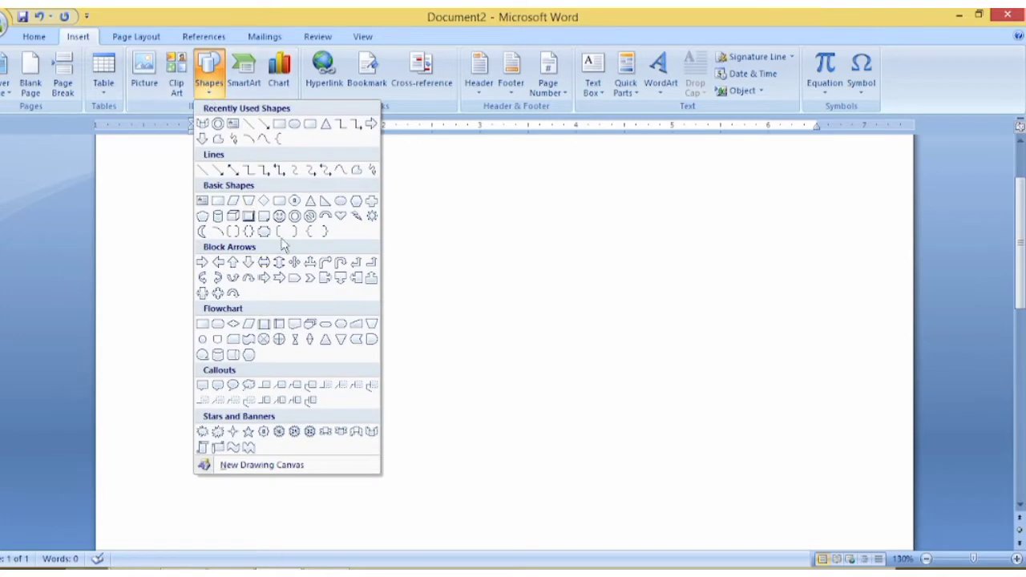
pyautogui.click(294, 217)
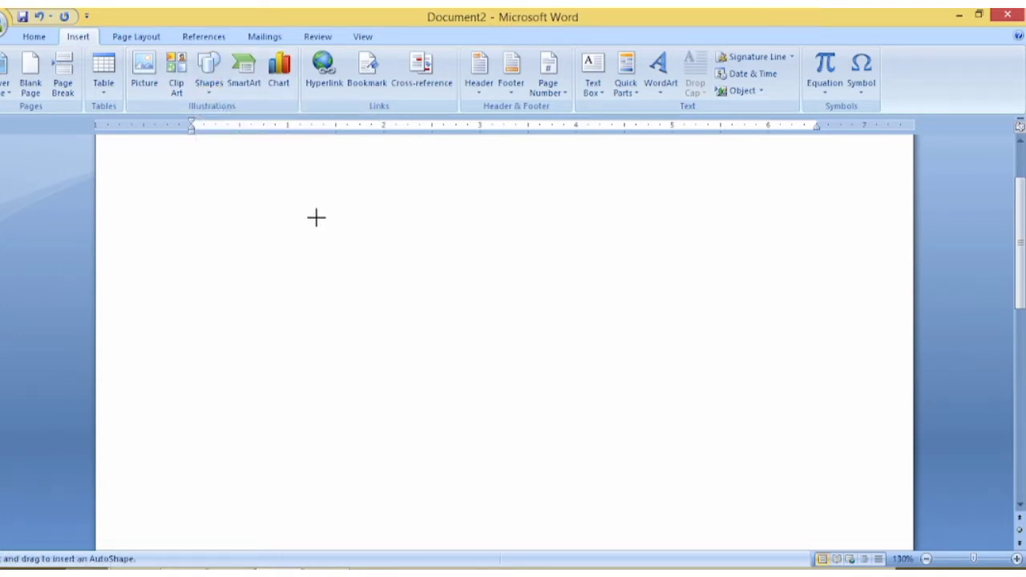
pyautogui.moveTo(310, 206)
pyautogui.mouseDown()
pyautogui.moveTo(479, 347)
pyautogui.moveTo(569, 463)
pyautogui.mouseUp()
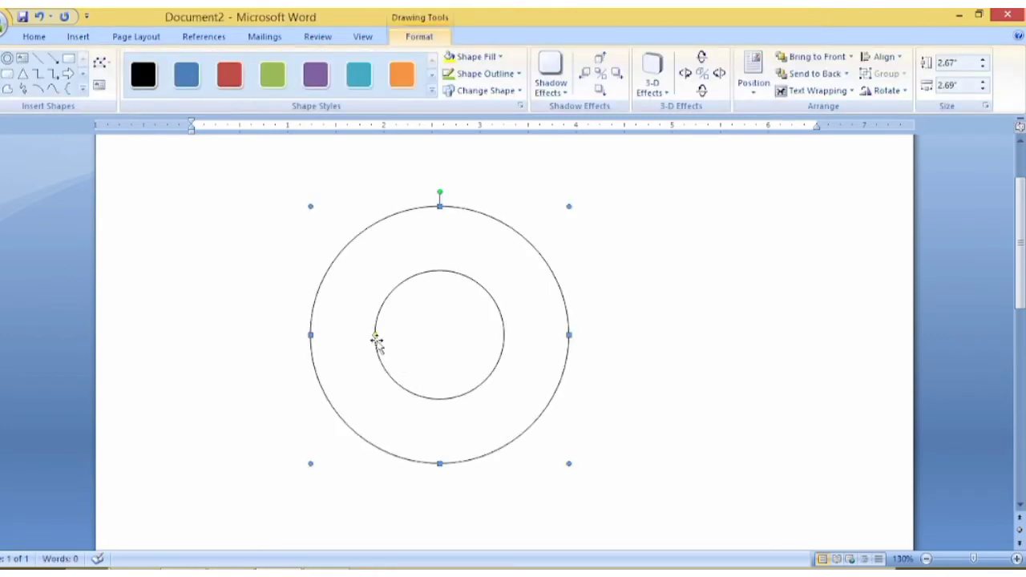
pyautogui.moveTo(376, 336); pyautogui.dragTo(347, 315)
pyautogui.click(673, 319)
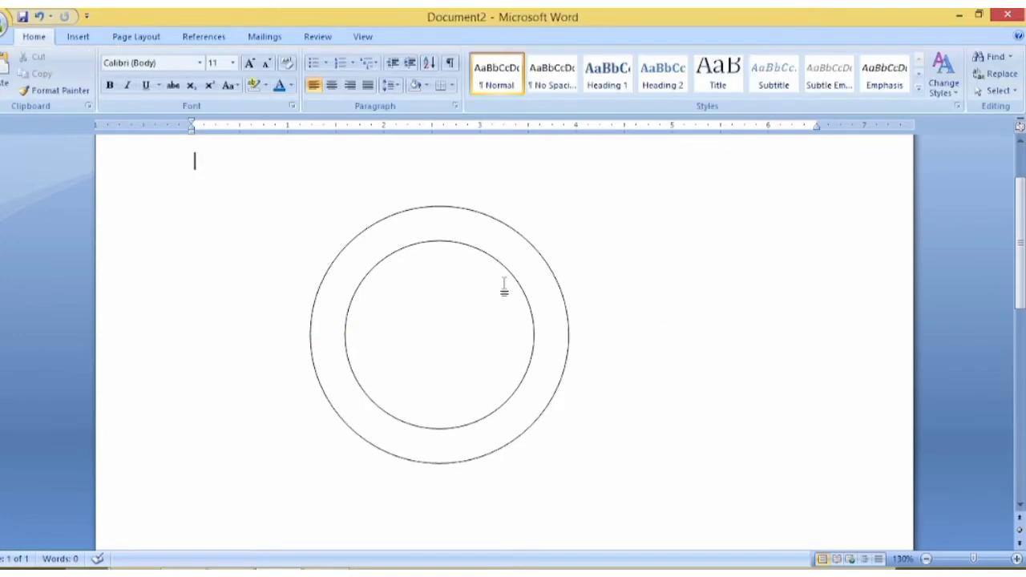
# Insert a styled WordArt and type 'PAHARPUR POLYTECHNIC INSTITUTE', correcting a typo along the way.
pyautogui.click(79, 38)
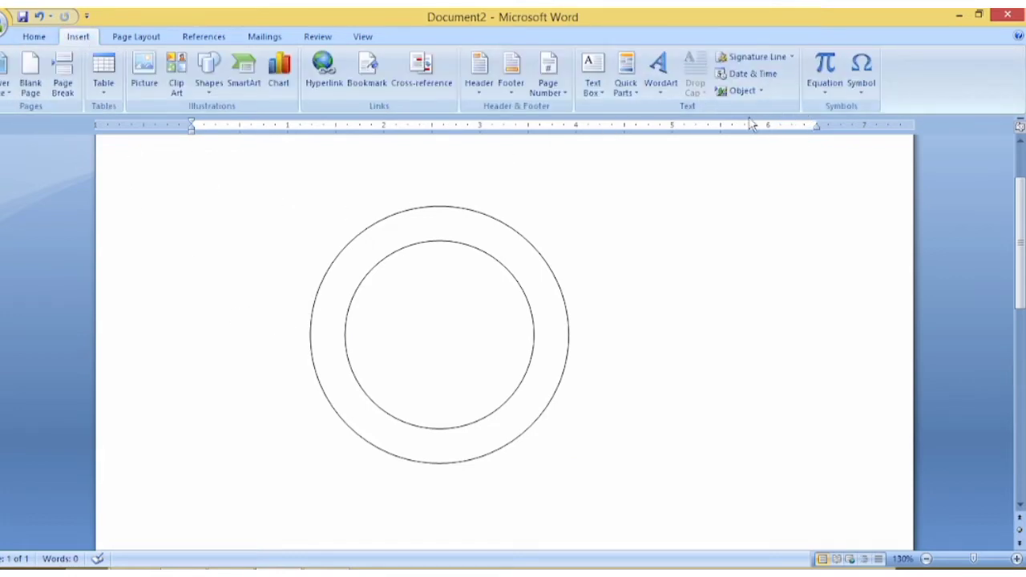
pyautogui.click(660, 90)
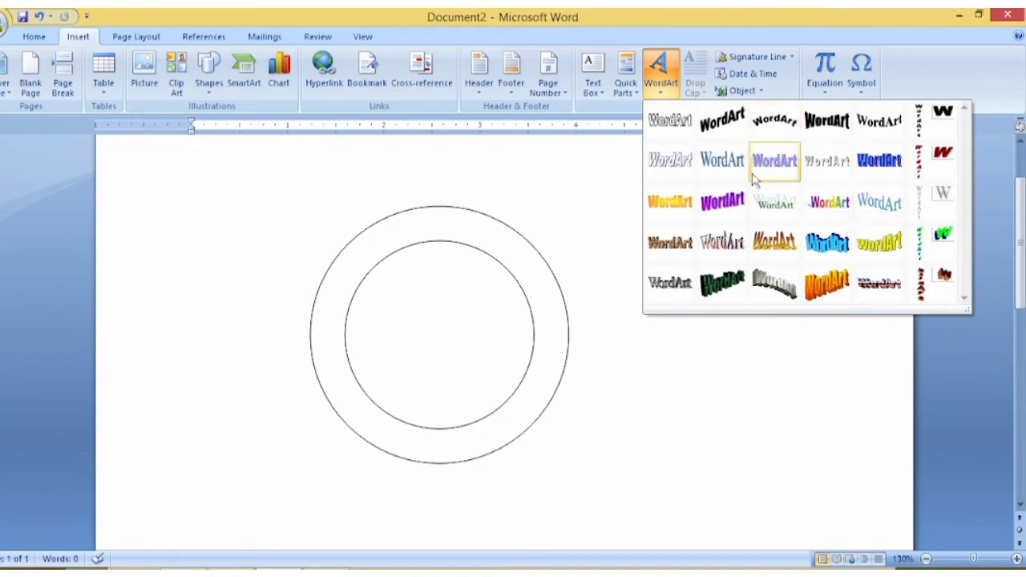
pyautogui.click(839, 213)
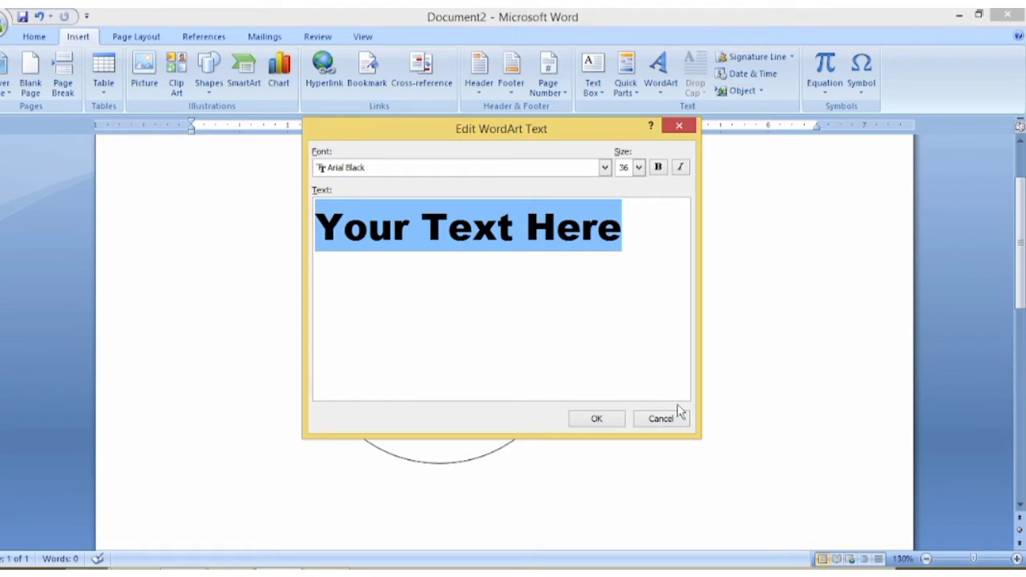
pyautogui.write('PAHAP')
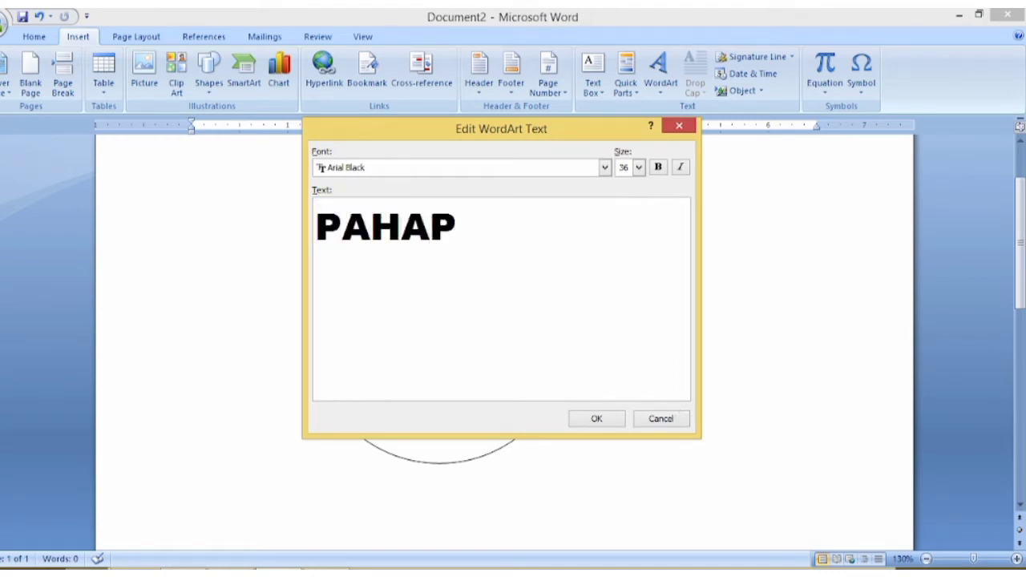
pyautogui.press('BackSpace')
pyautogui.write('RPUR P')
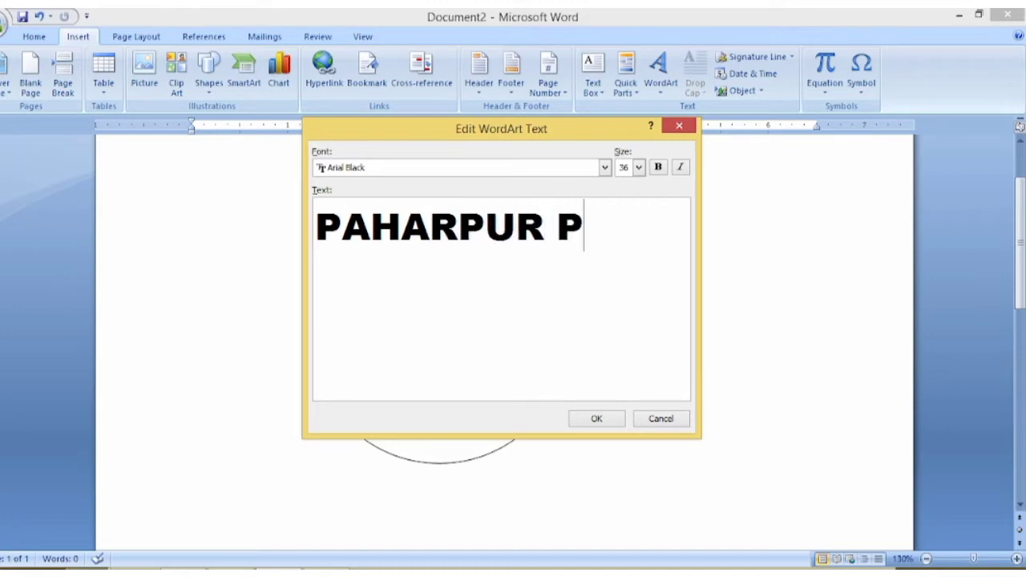
pyautogui.write('OLYTEC')
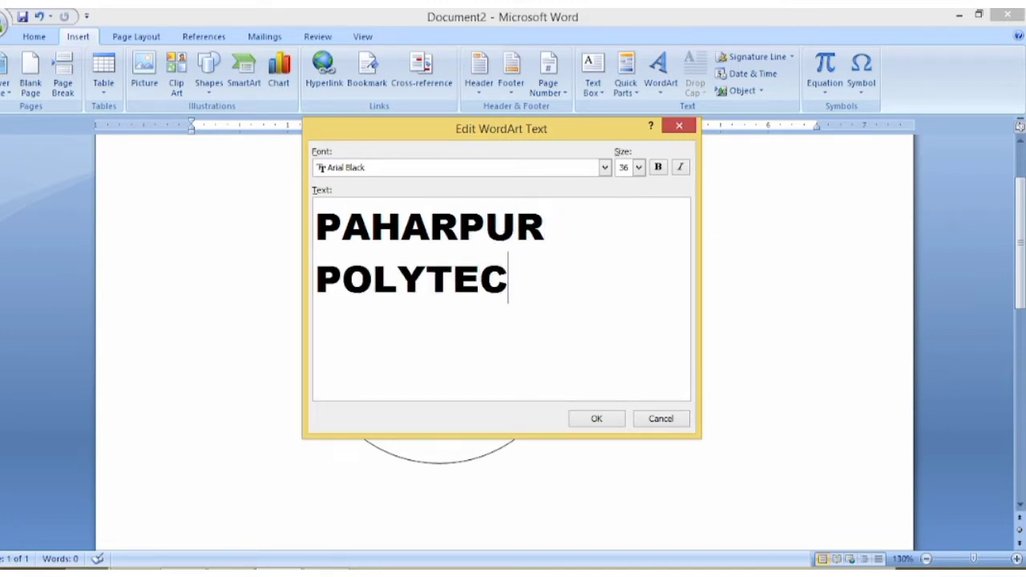
pyautogui.write('HNIC IN')
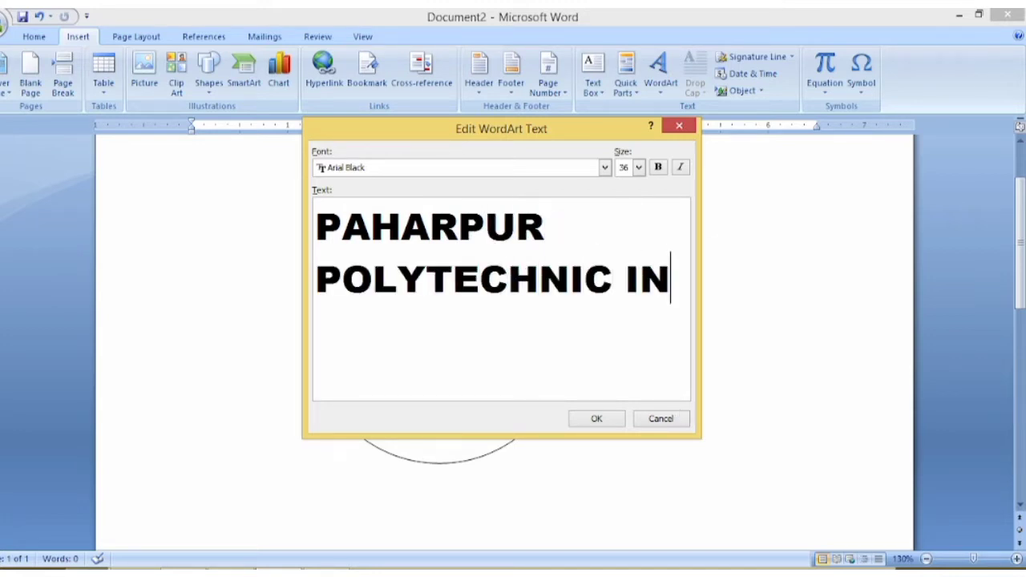
pyautogui.write('S')
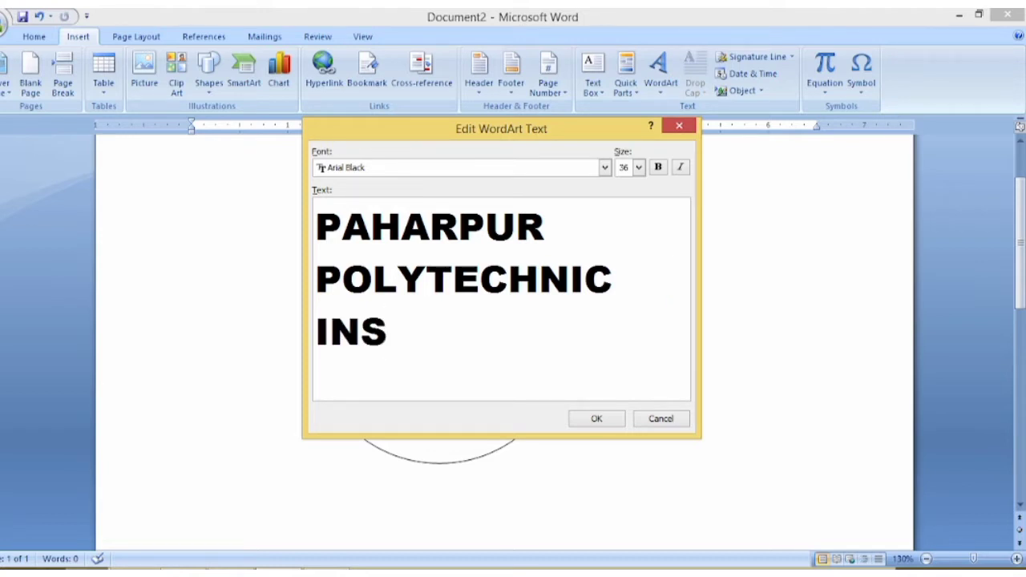
pyautogui.write('TITUTE')
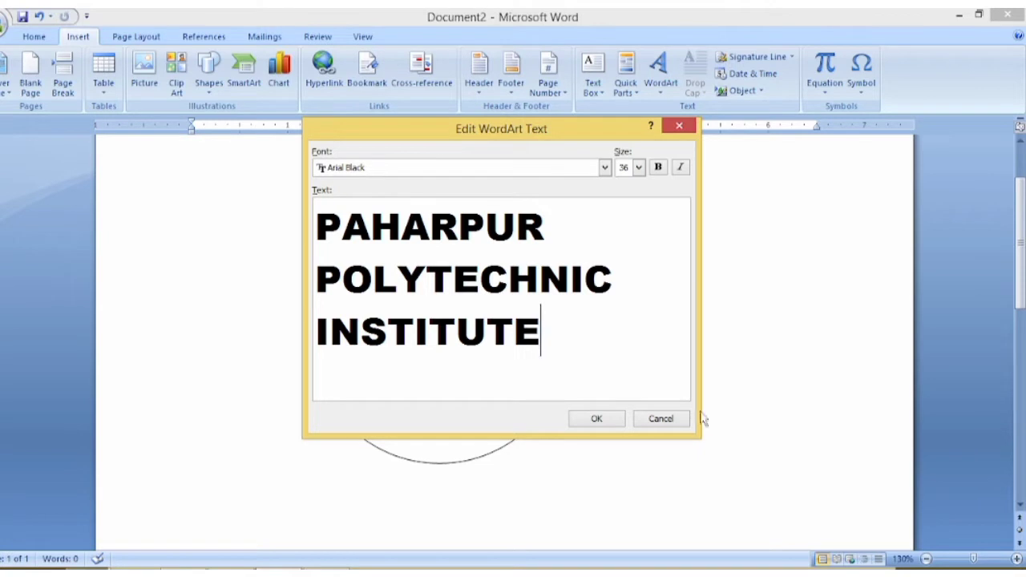
# Place the WordArt title in front of text and move it over the donut.
pyautogui.click(597, 419)
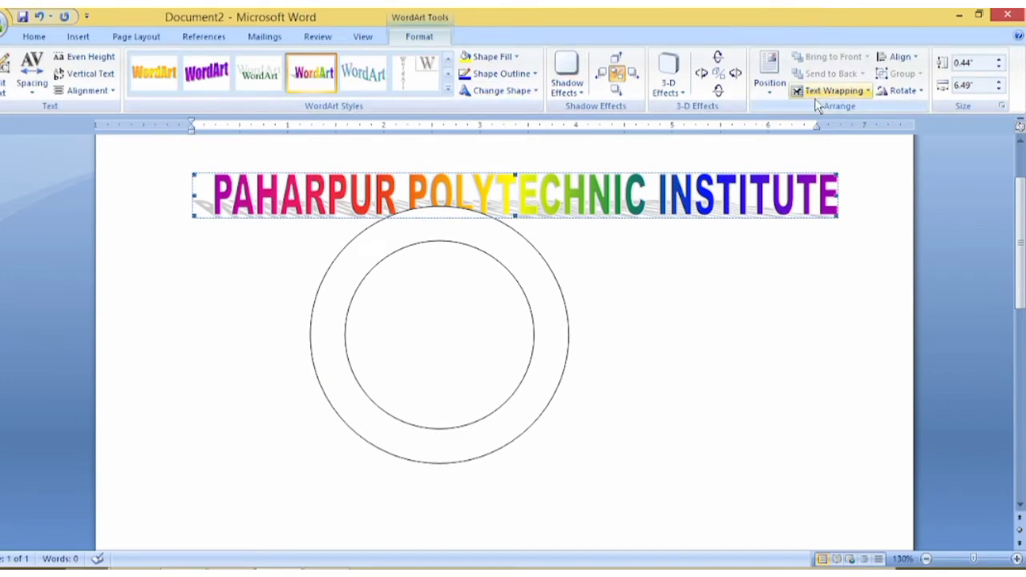
pyautogui.click(825, 90)
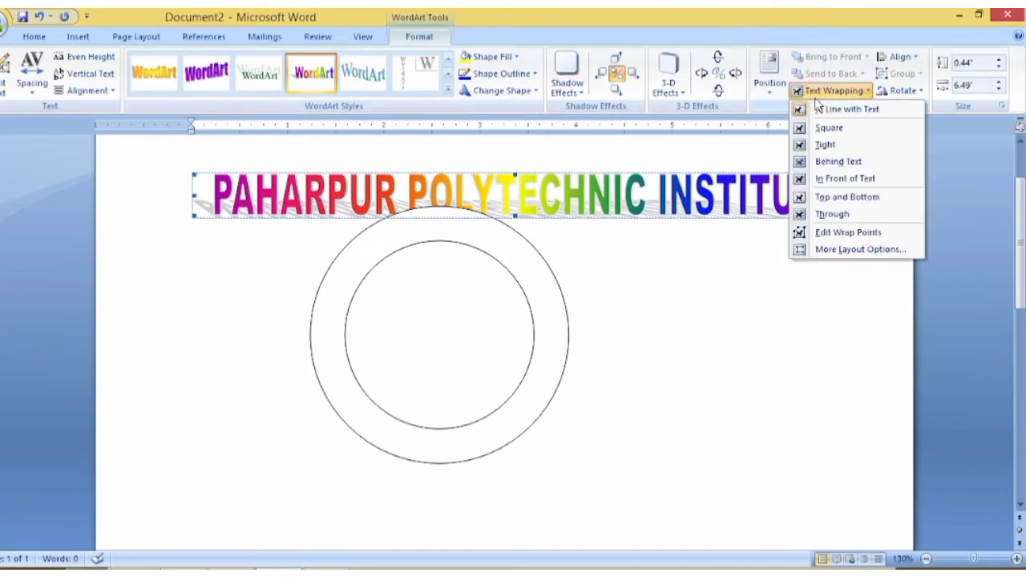
pyautogui.click(861, 180)
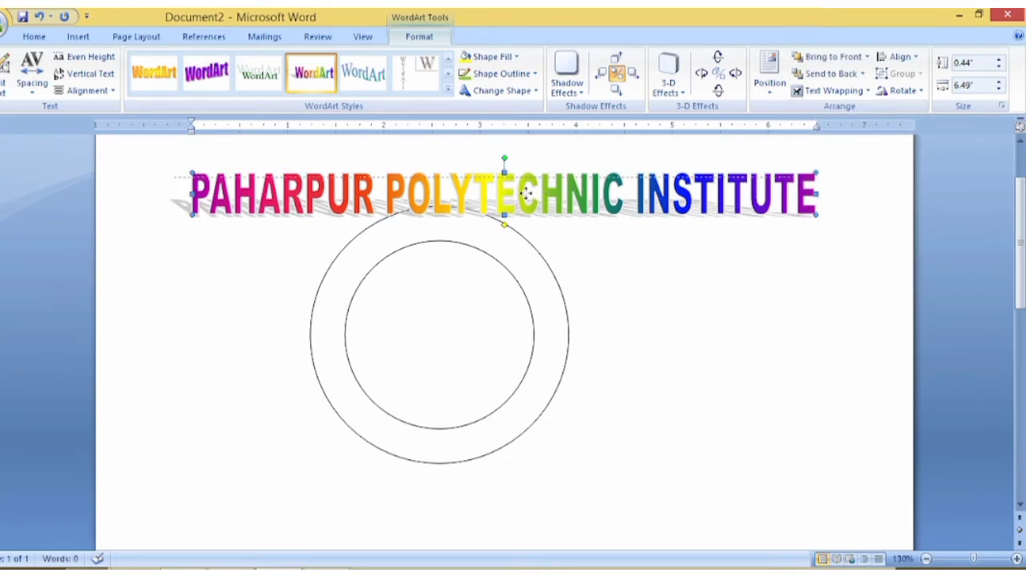
pyautogui.moveTo(509, 198); pyautogui.dragTo(495, 206)
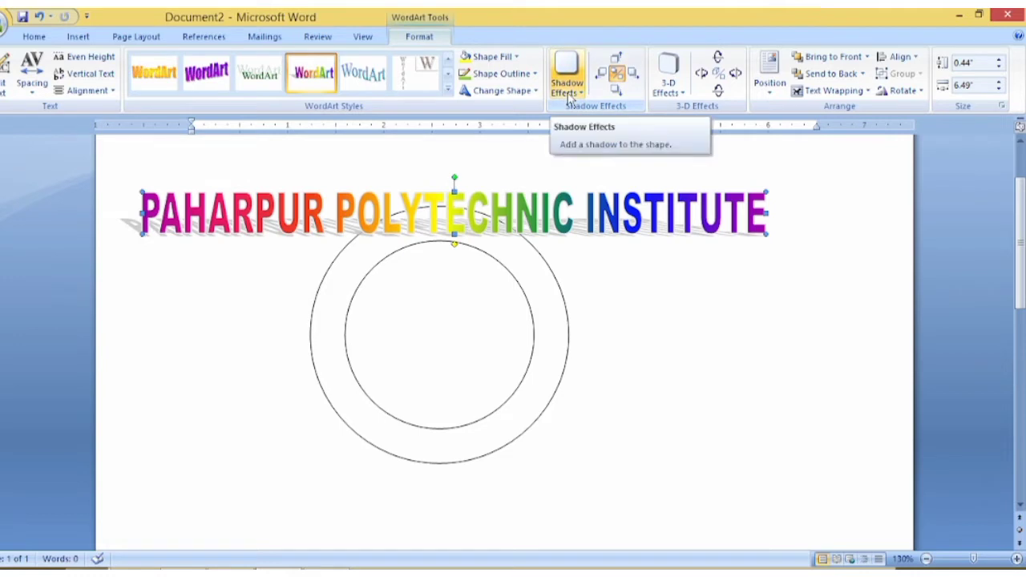
# Preview the WordArt Shadow and 3-D effect choices without applying any.
pyautogui.click(569, 92)
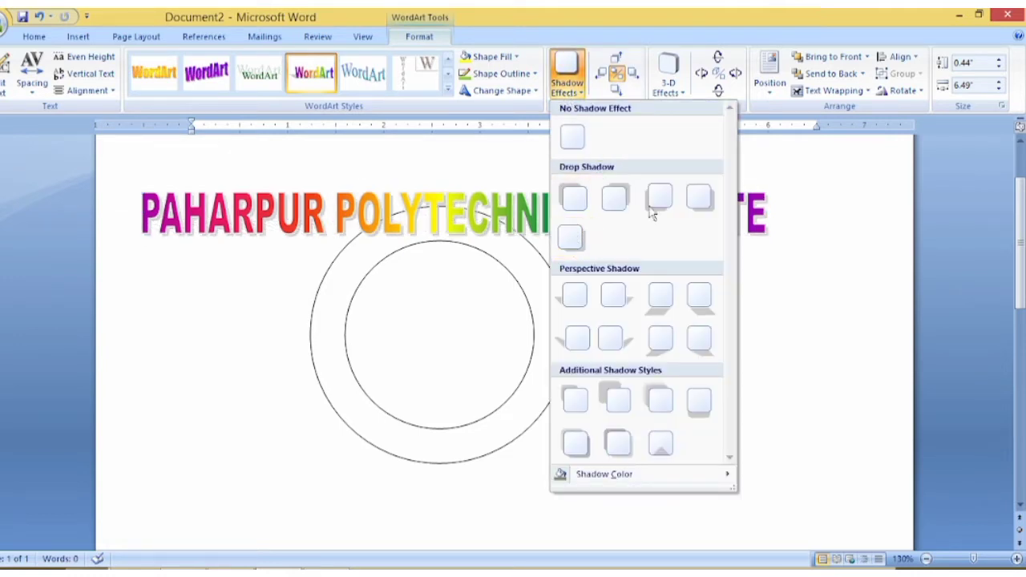
pyautogui.click(821, 212)
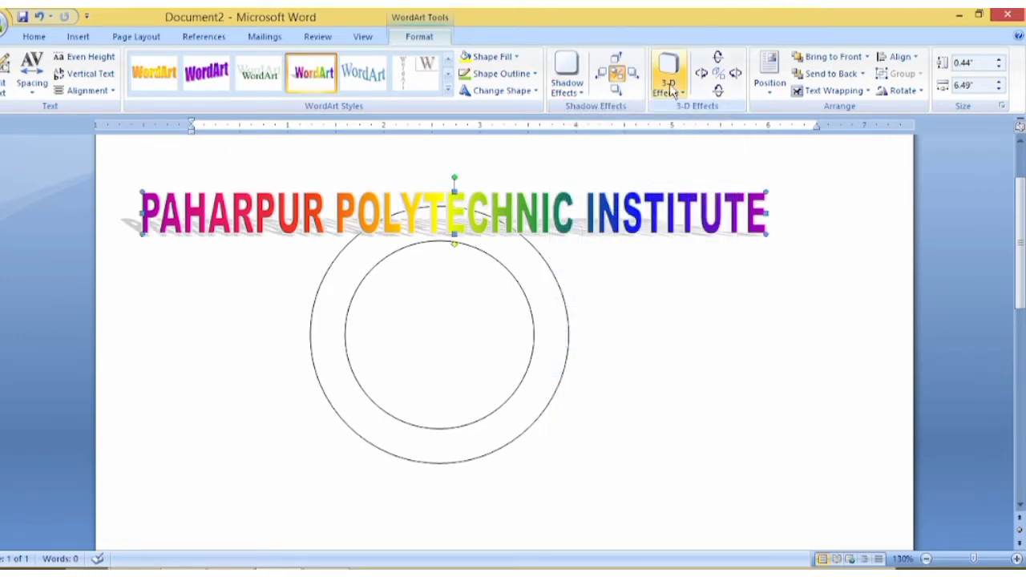
pyautogui.click(668, 87)
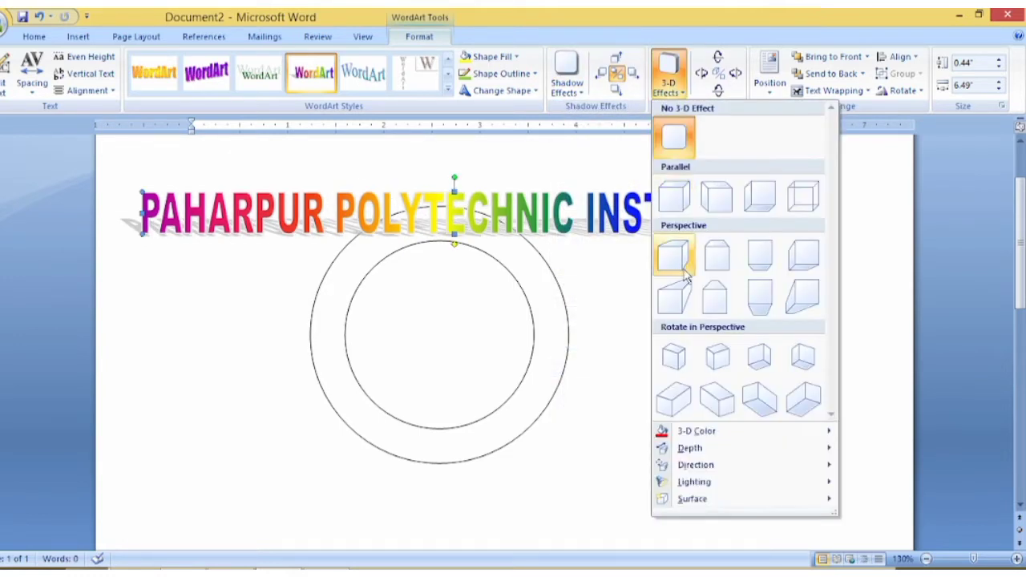
pyautogui.click(548, 160)
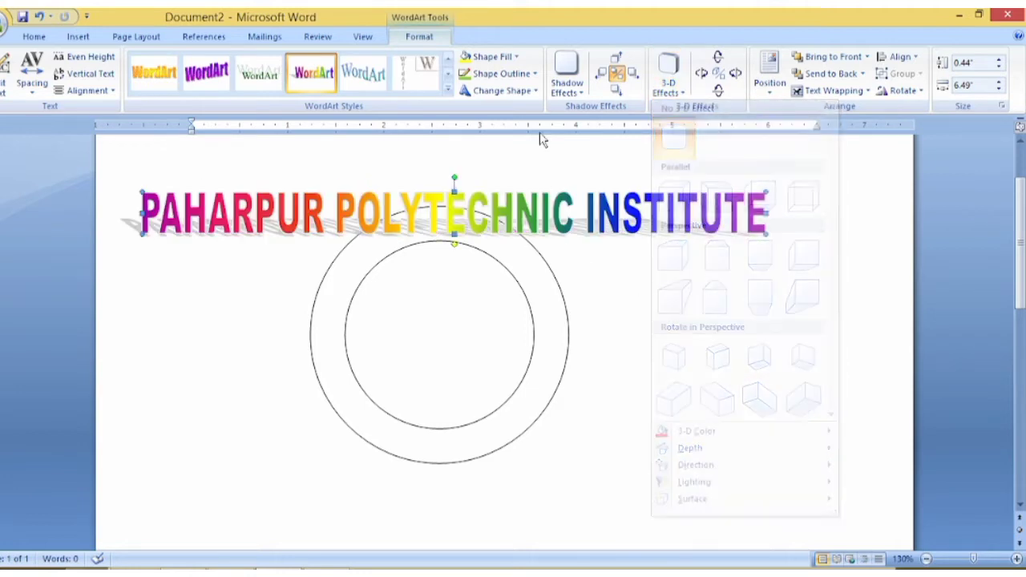
# Set the WordArt to a circular path, 4.73 inches wide and 0.2 inches high.
pyautogui.click(536, 92)
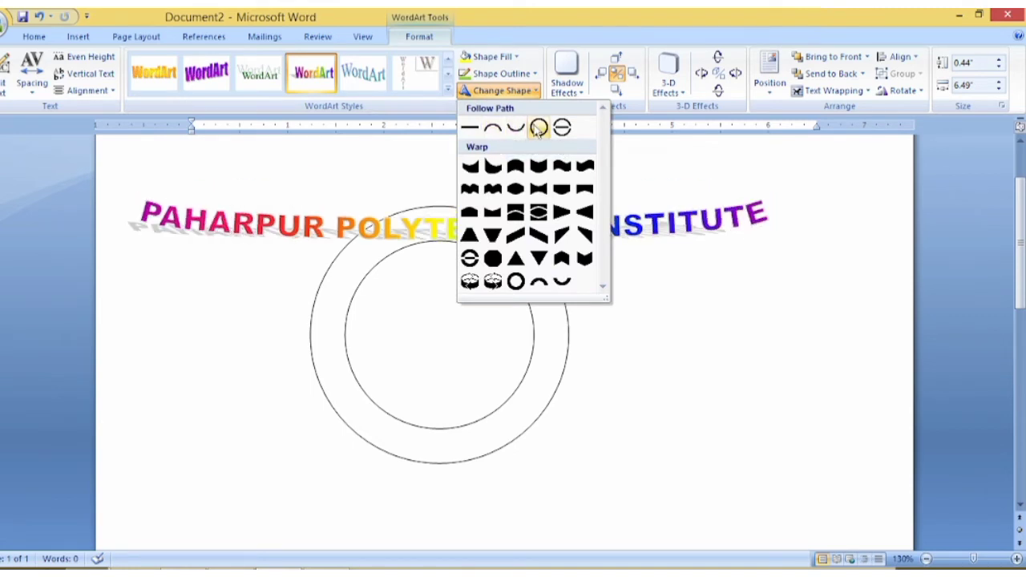
pyautogui.click(539, 128)
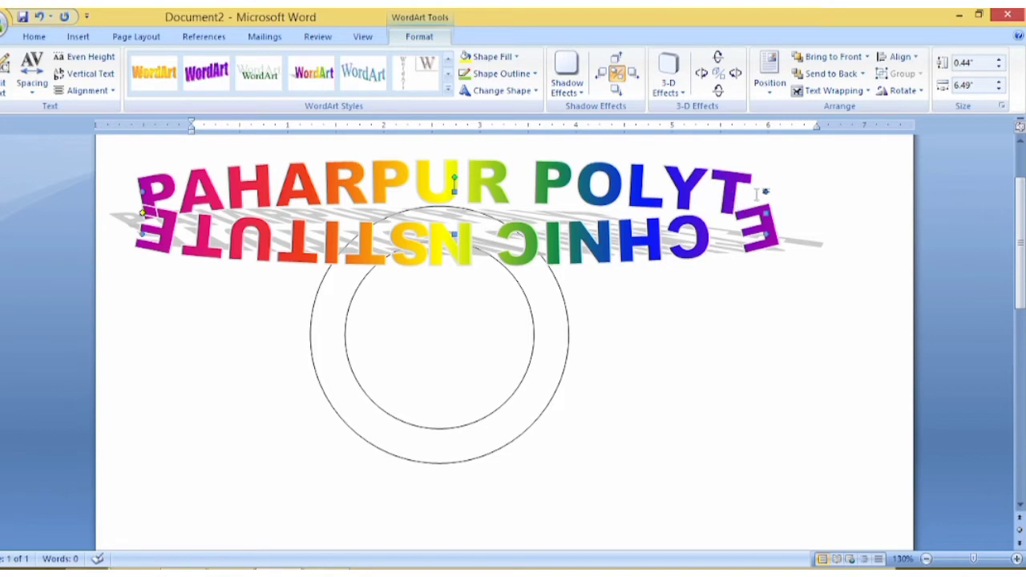
pyautogui.moveTo(762, 190); pyautogui.dragTo(596, 201)
pyautogui.click(998, 67)
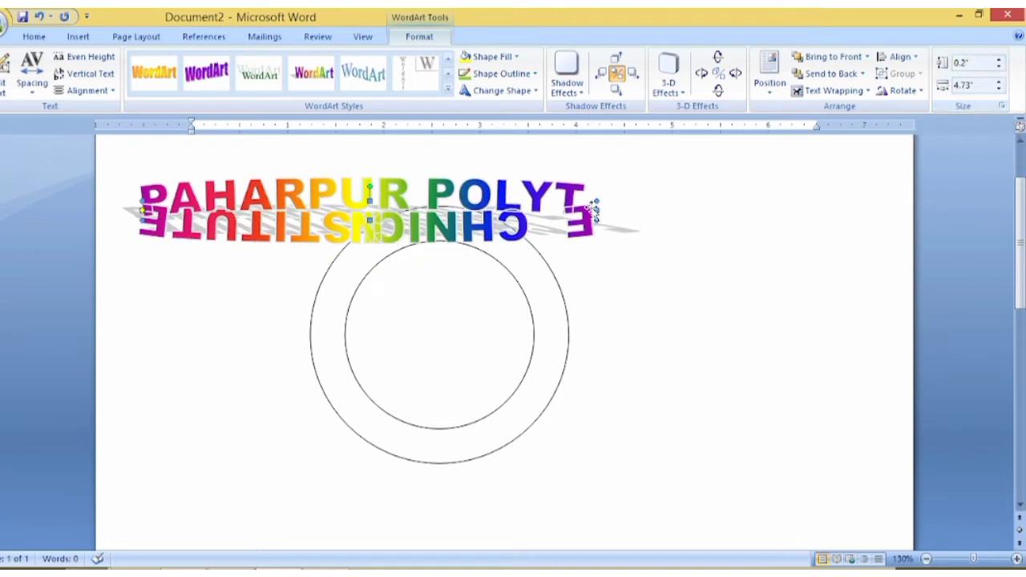
# Shrink the circular WordArt, move it inside the circles and resize it to 2.18" × 2.26".
pyautogui.moveTo(598, 200); pyautogui.dragTo(317, 149)
pyautogui.moveTo(318, 149); pyautogui.dragTo(273, 158)
pyautogui.moveTo(183, 153)
pyautogui.mouseDown()
pyautogui.moveTo(395, 242)
pyautogui.moveTo(401, 227)
pyautogui.mouseUp()
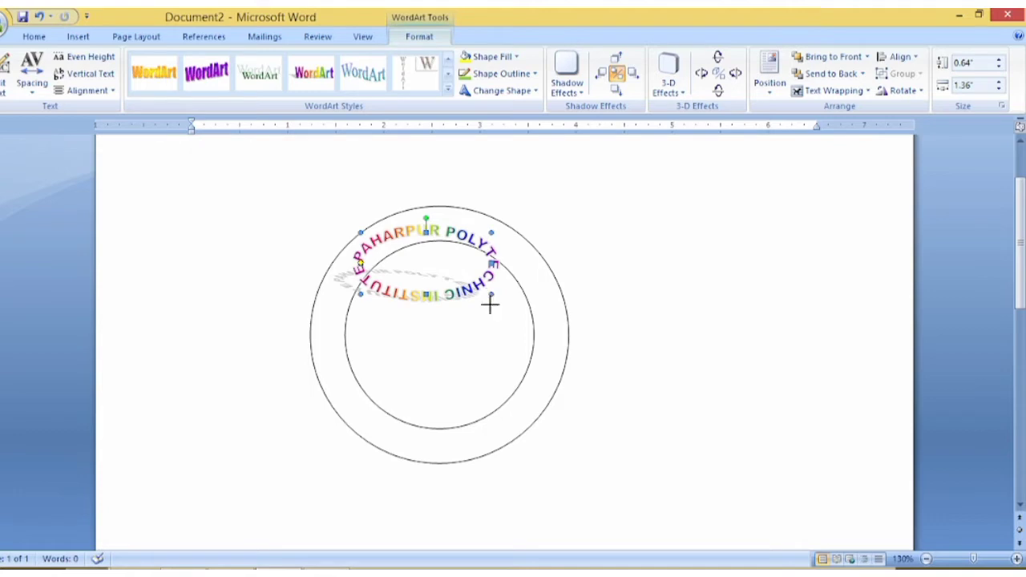
pyautogui.moveTo(488, 303); pyautogui.dragTo(548, 430)
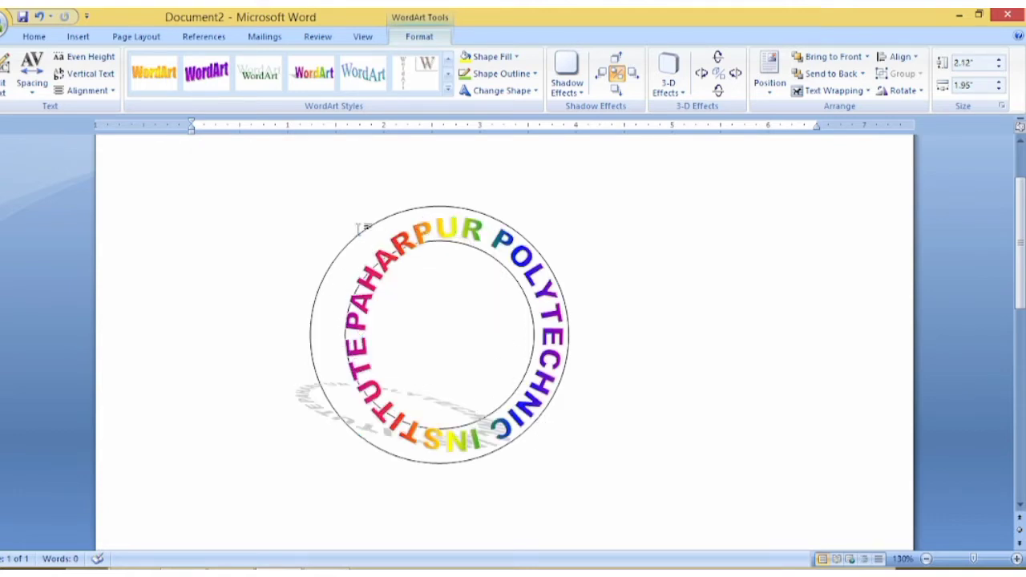
pyautogui.click(383, 265)
pyautogui.click(362, 246)
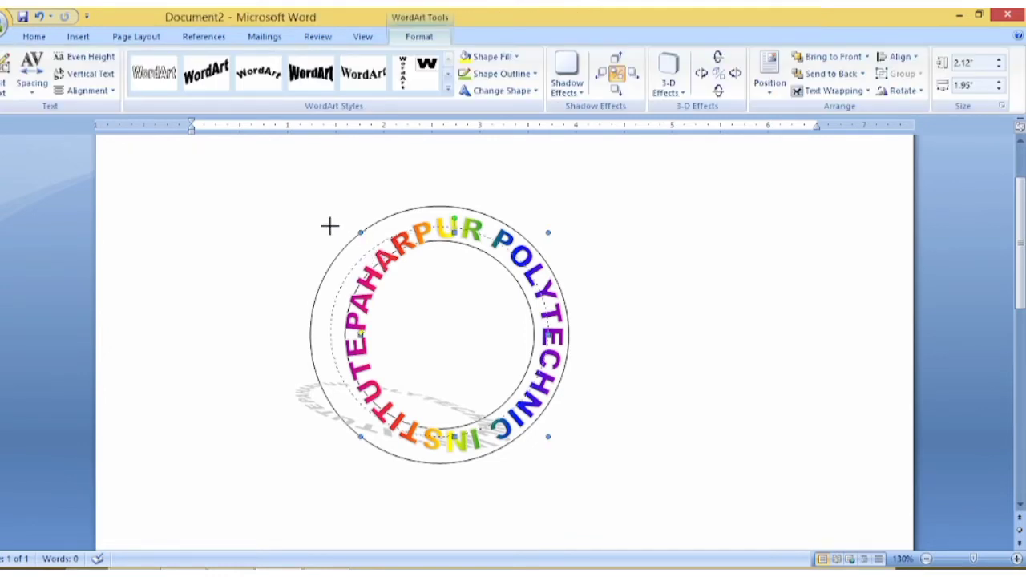
pyautogui.moveTo(359, 231); pyautogui.dragTo(330, 224)
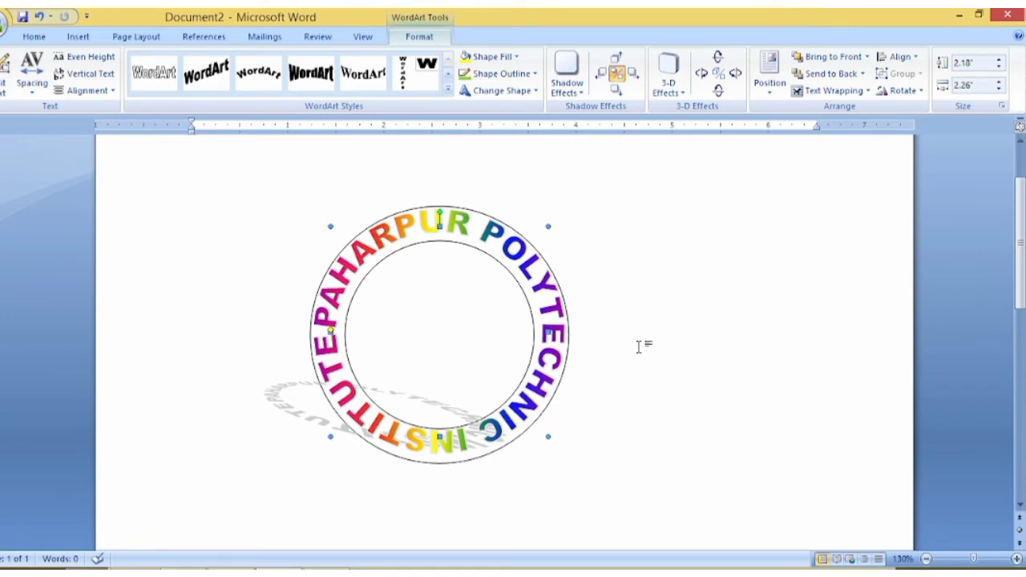
# Give the donut a 2¼ pt outline and change its colour to light blue.
pyautogui.click(457, 250)
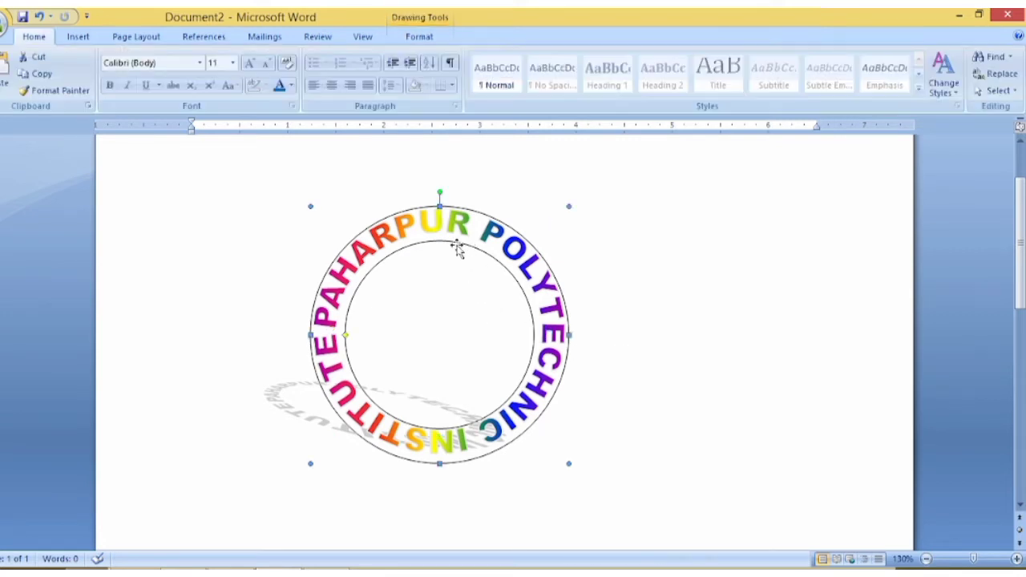
pyautogui.click(420, 37)
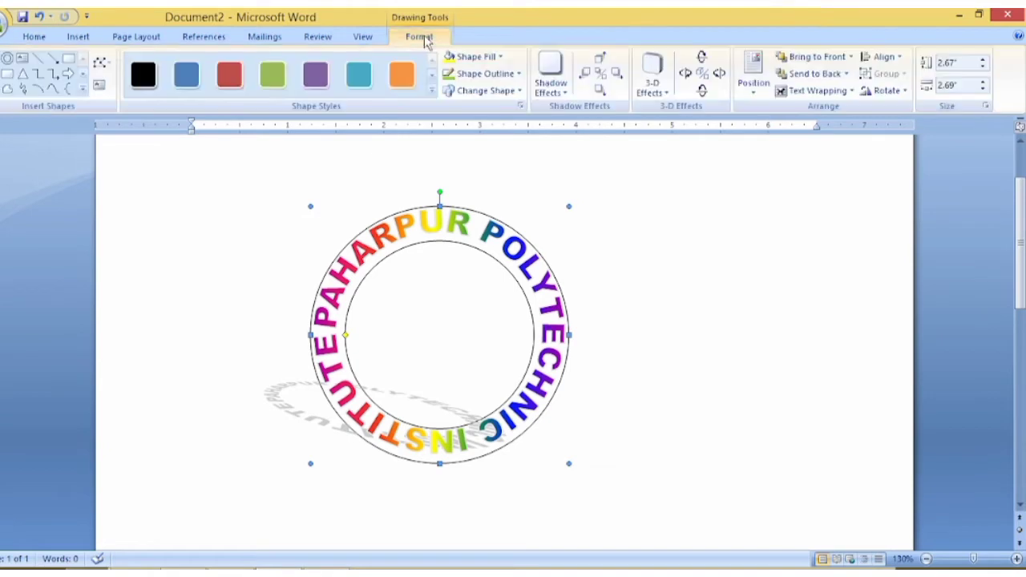
pyautogui.click(518, 74)
pyautogui.moveTo(482, 242)
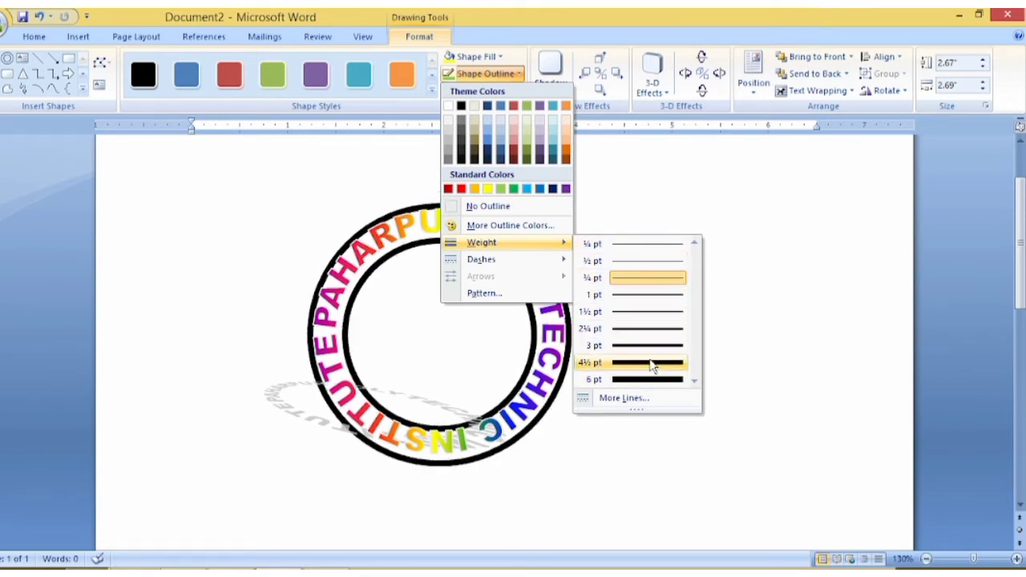
pyautogui.click(650, 338)
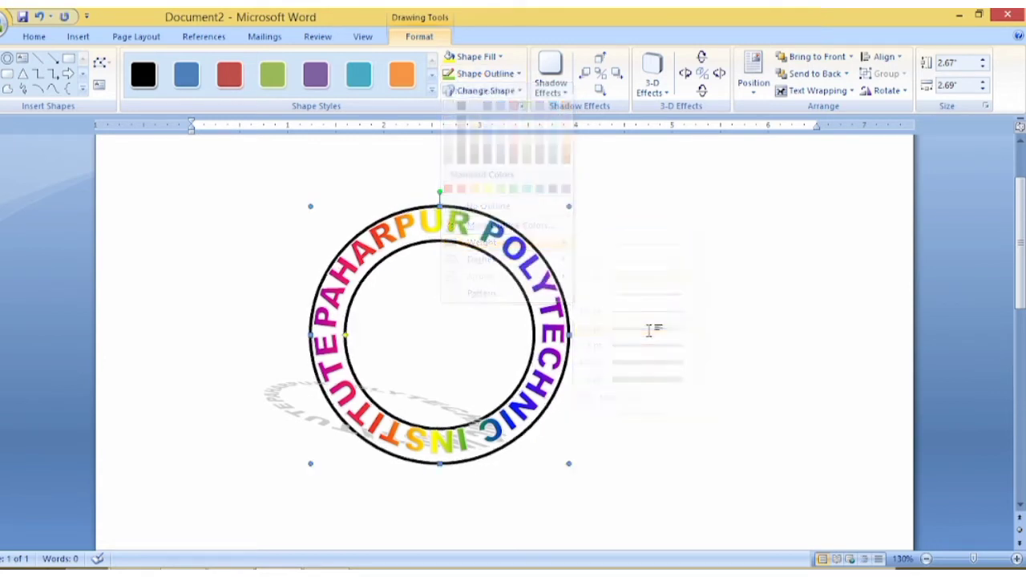
pyautogui.click(521, 76)
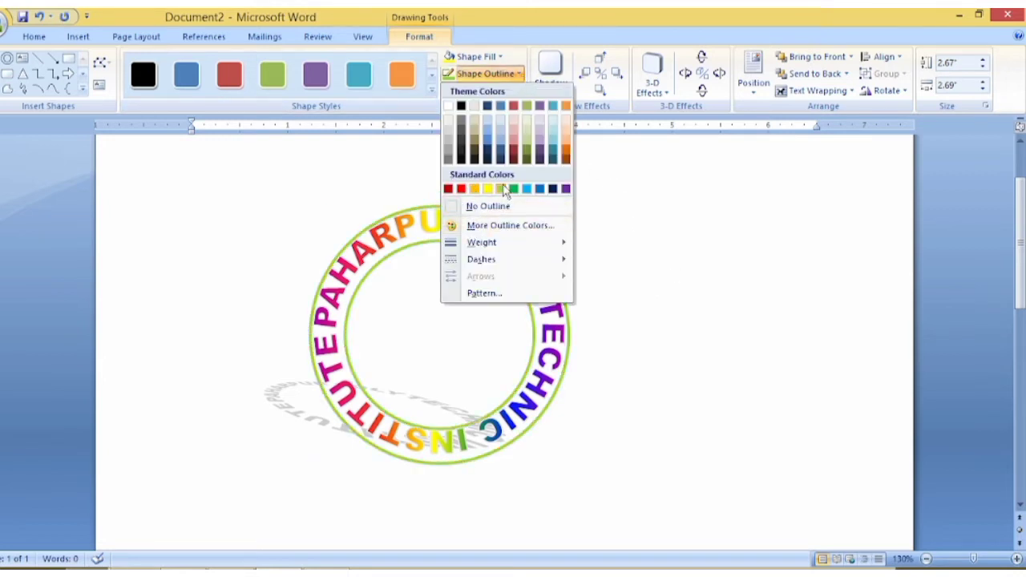
pyautogui.click(504, 188)
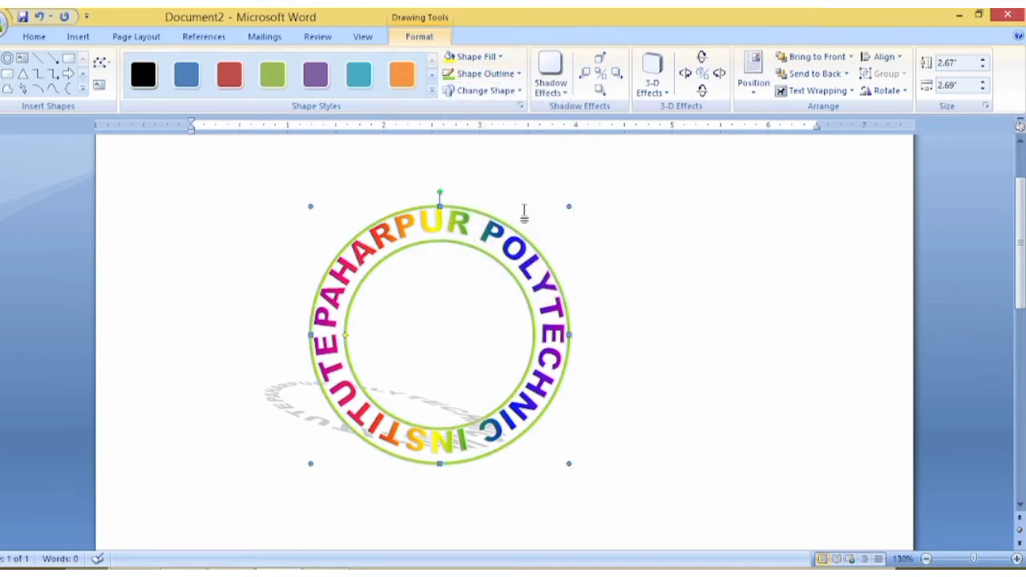
pyautogui.click(519, 74)
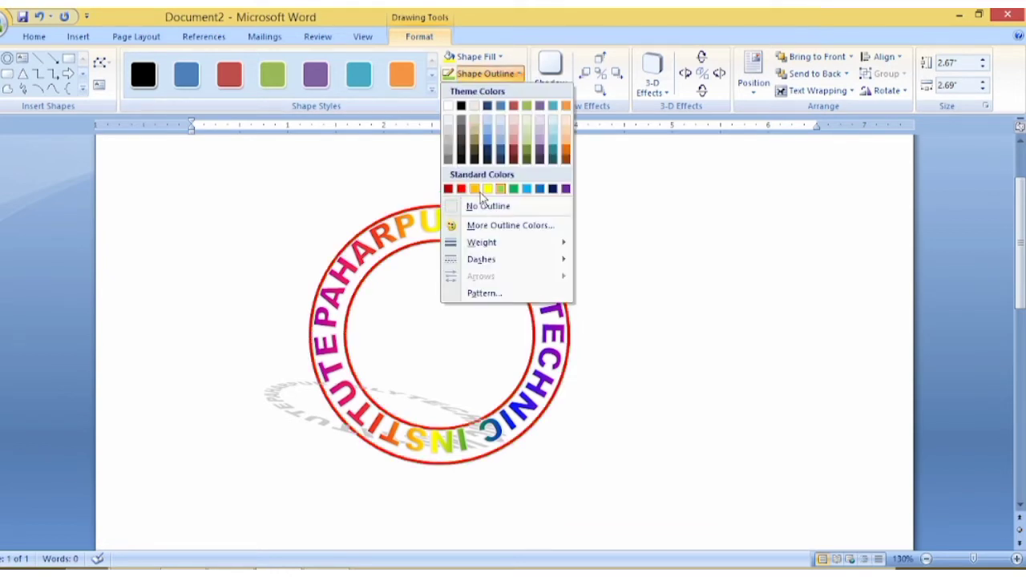
pyautogui.click(527, 188)
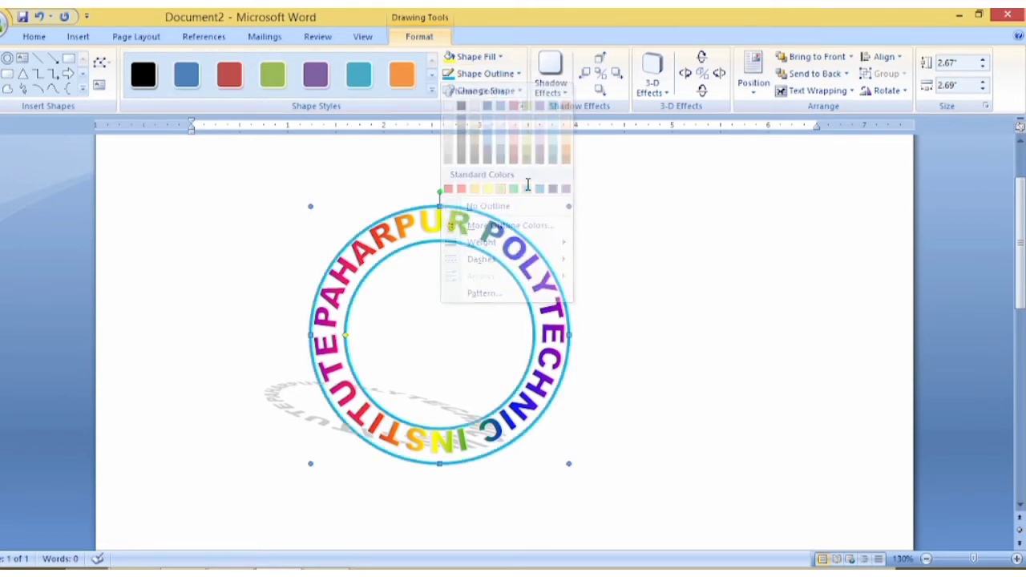
pyautogui.click(654, 240)
# Insert the woman-at-computer clip art from a 'computer' clip art search.
pyautogui.click(78, 37)
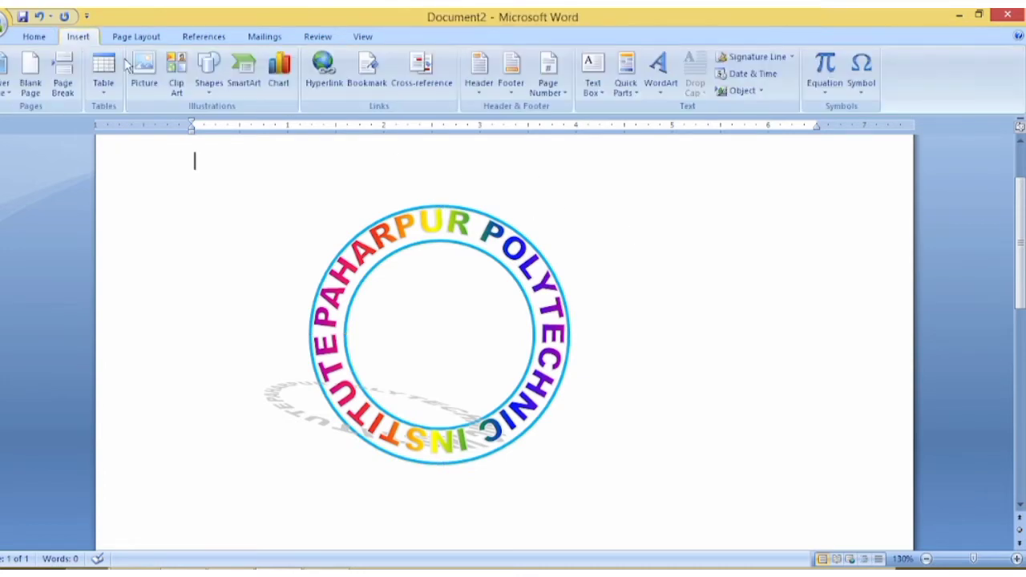
pyautogui.click(176, 72)
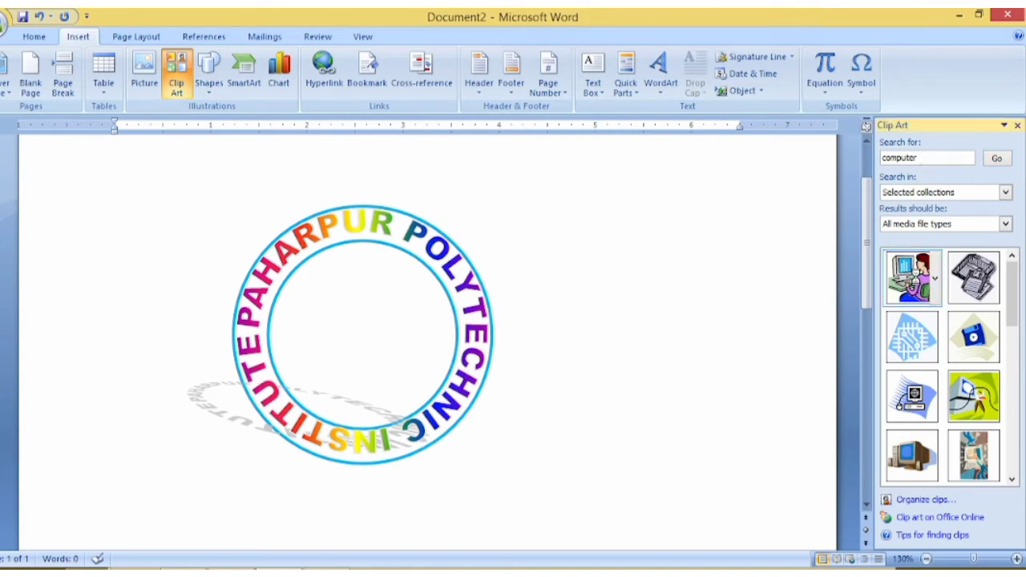
pyautogui.click(912, 278)
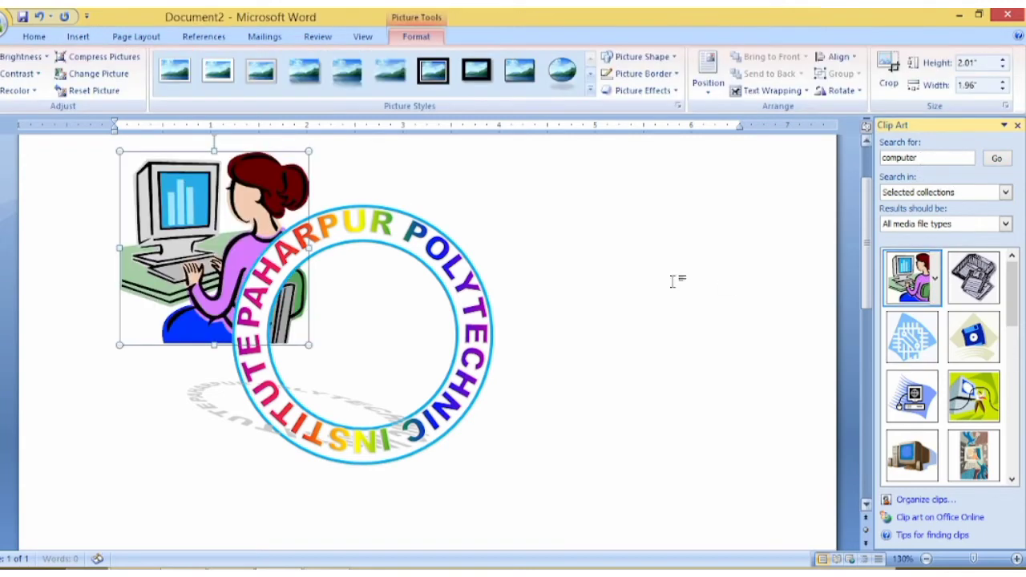
# Set the clip art In Front of Text, shrink it to 1.3" × 1.28" and centre it in the ring.
pyautogui.click(1017, 126)
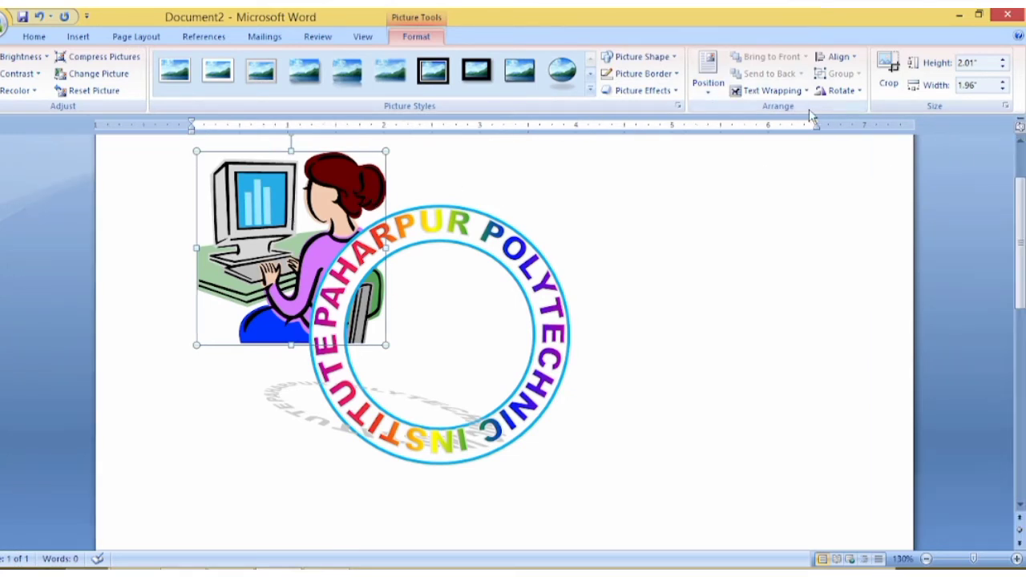
pyautogui.click(763, 90)
pyautogui.click(792, 177)
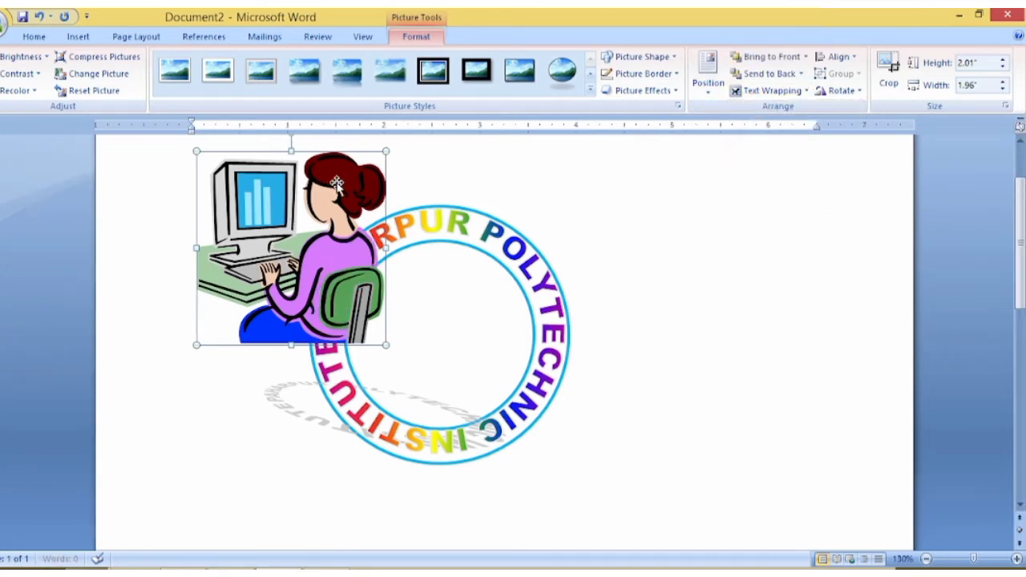
pyautogui.moveTo(336, 183); pyautogui.dragTo(476, 261)
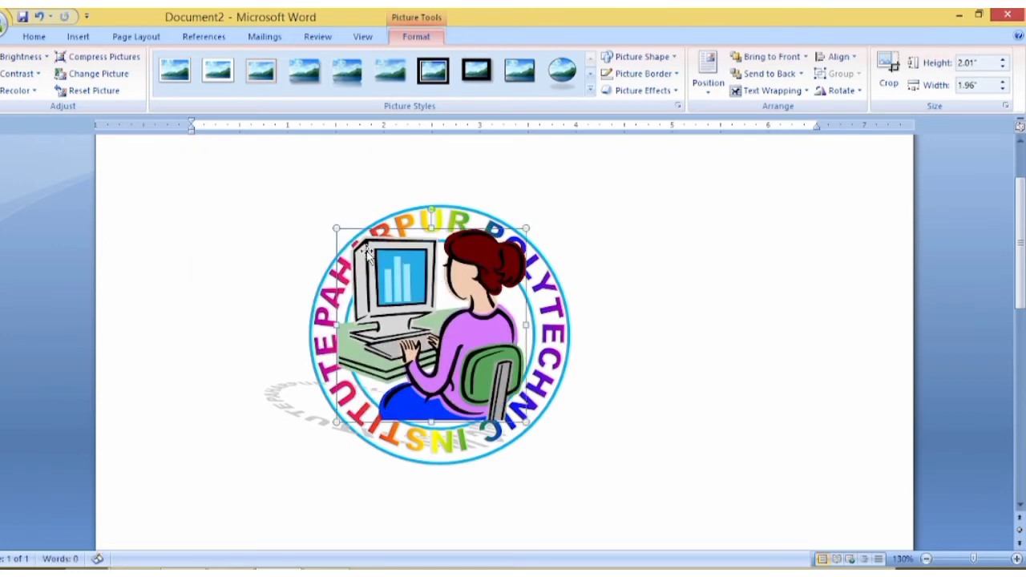
pyautogui.moveTo(337, 229); pyautogui.dragTo(403, 296)
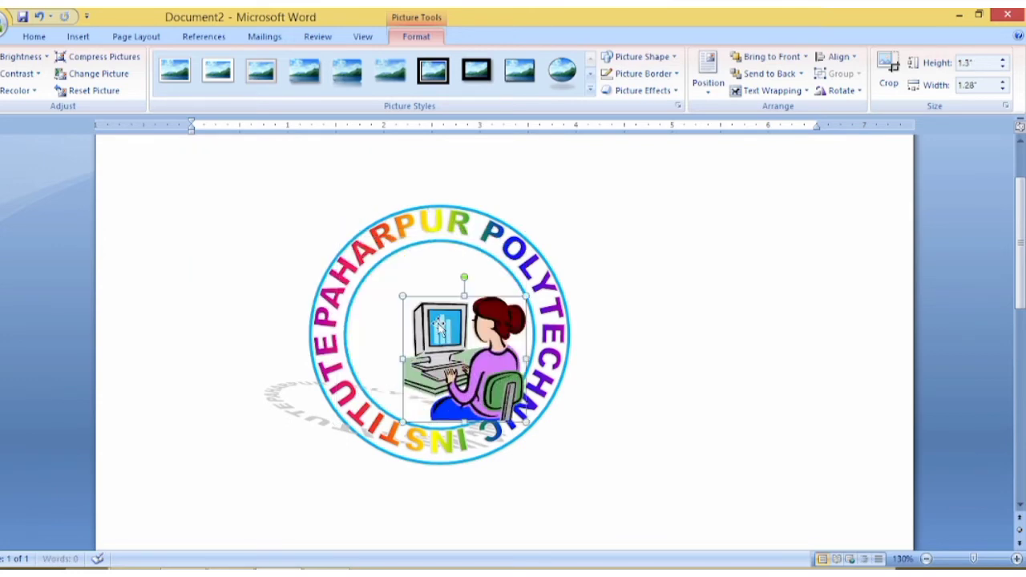
pyautogui.moveTo(440, 324); pyautogui.dragTo(402, 295)
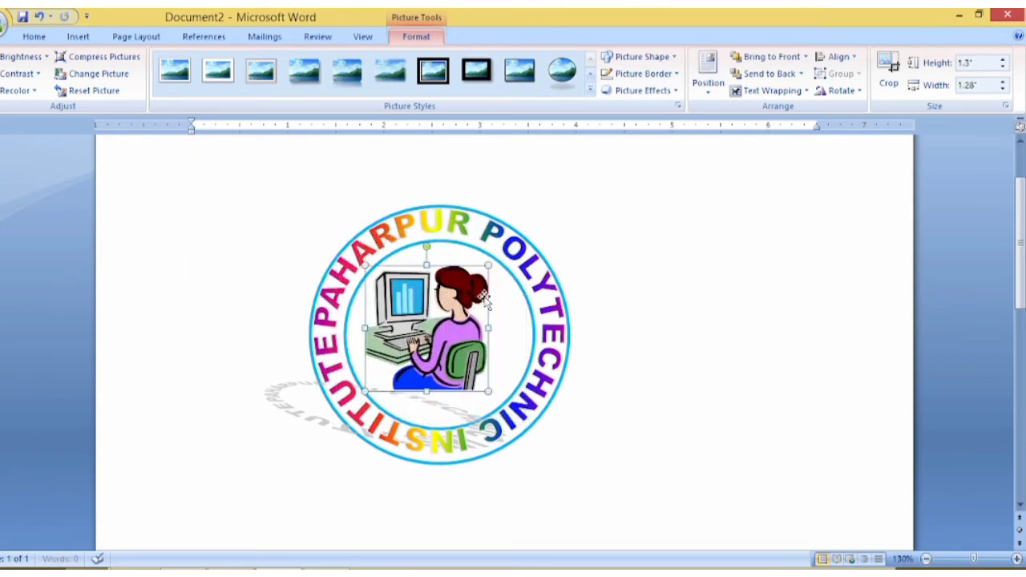
pyautogui.moveTo(449, 324); pyautogui.dragTo(472, 324)
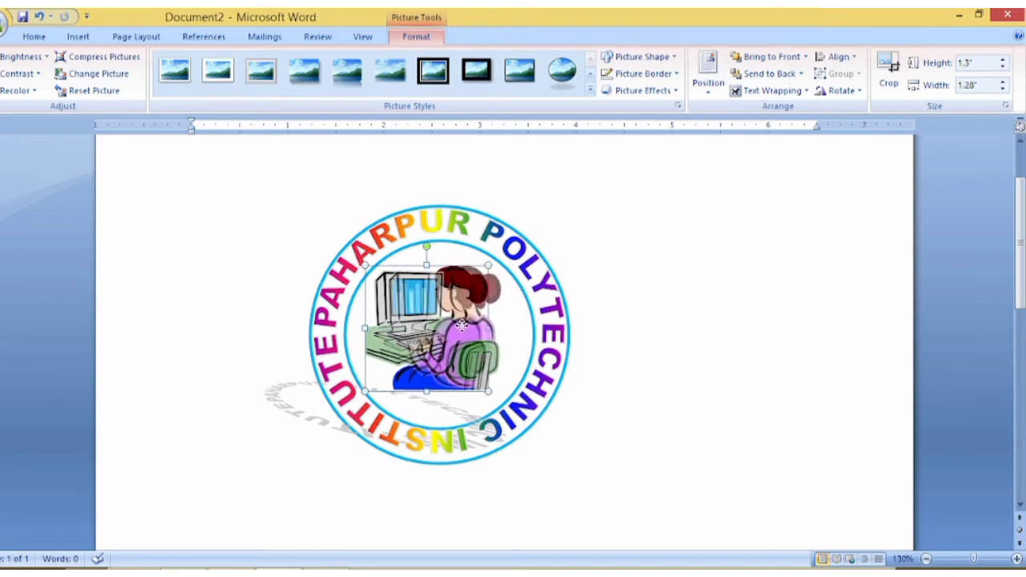
# Apply the oval picture style to the clip art and remove its border.
pyautogui.click(561, 74)
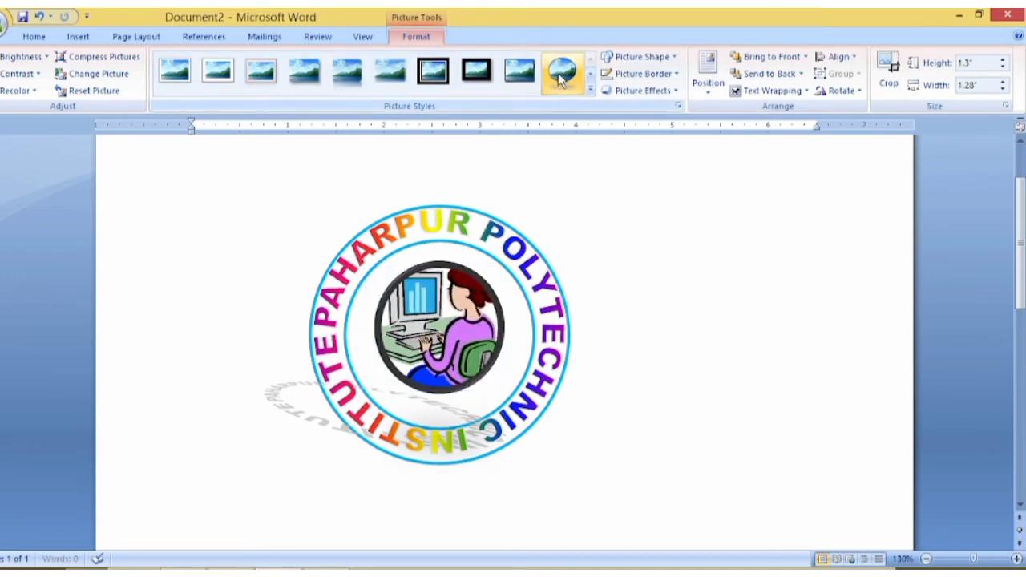
pyautogui.click(680, 75)
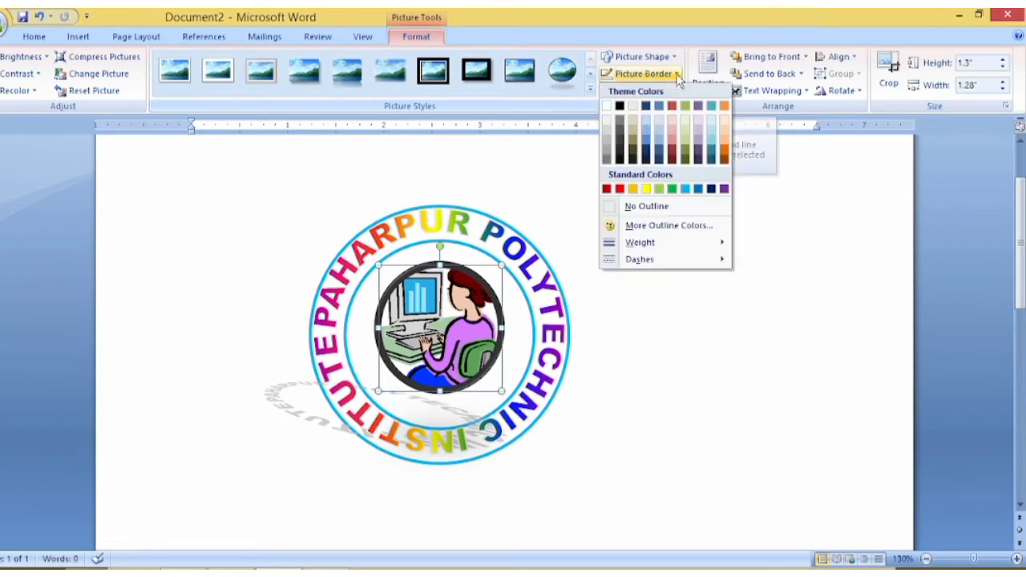
pyautogui.click(642, 207)
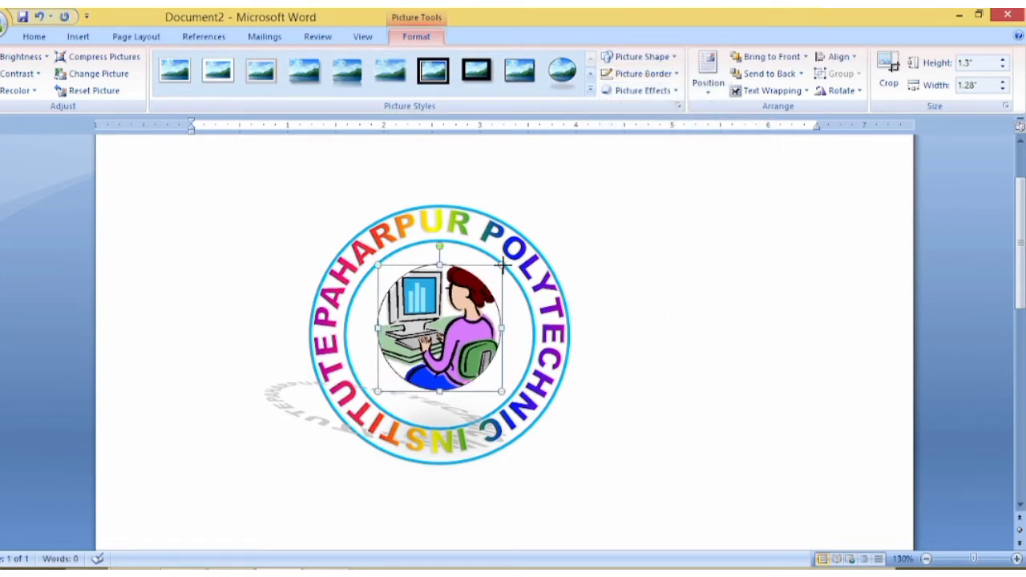
# Enlarge the oval clip art to 1.56" × 1.53" to fill the inner circle.
pyautogui.moveTo(502, 265); pyautogui.dragTo(510, 255)
pyautogui.moveTo(479, 297); pyautogui.dragTo(464, 303)
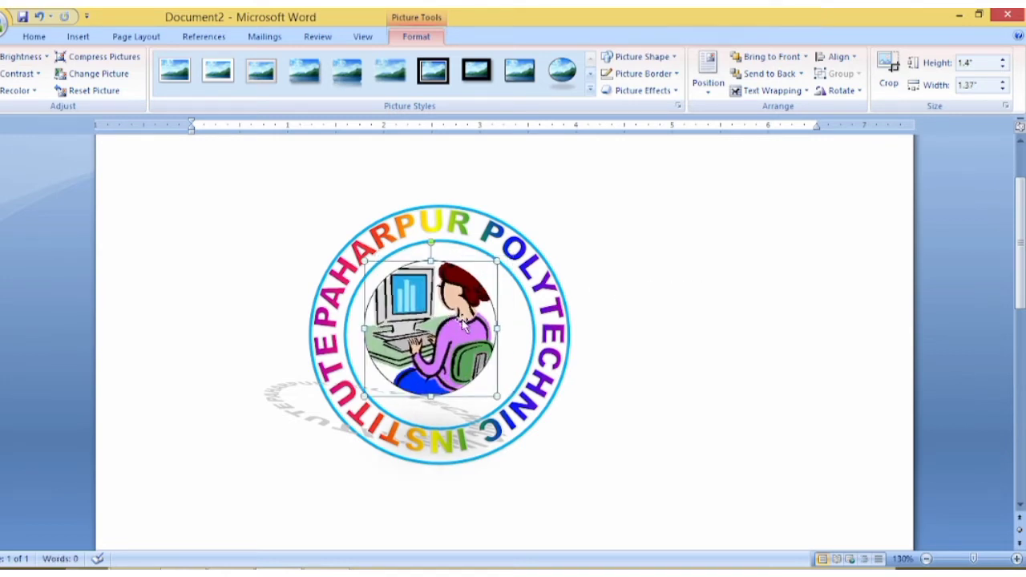
pyautogui.press('Right')
pyautogui.press('Right')
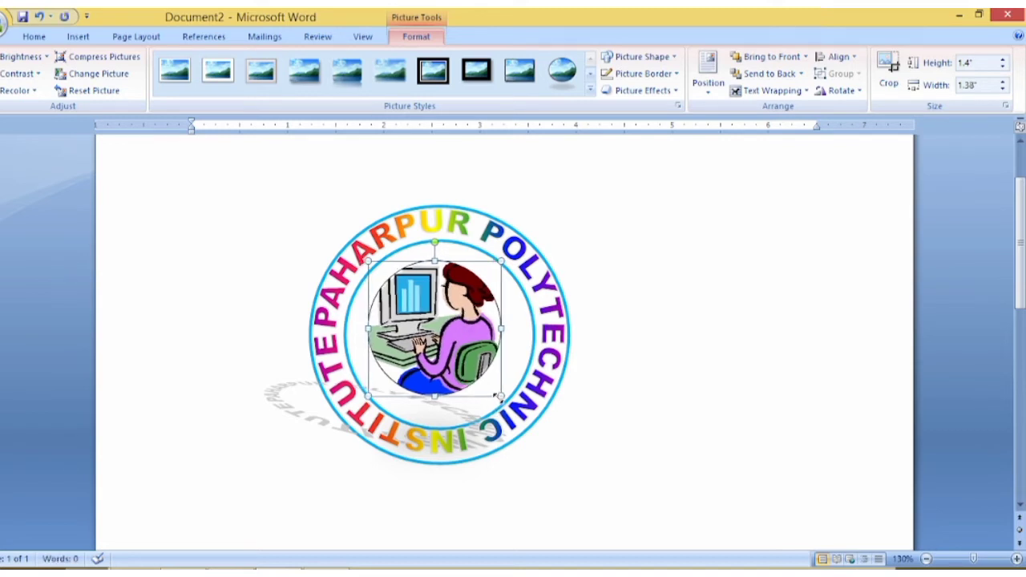
pyautogui.moveTo(499, 396); pyautogui.dragTo(514, 411)
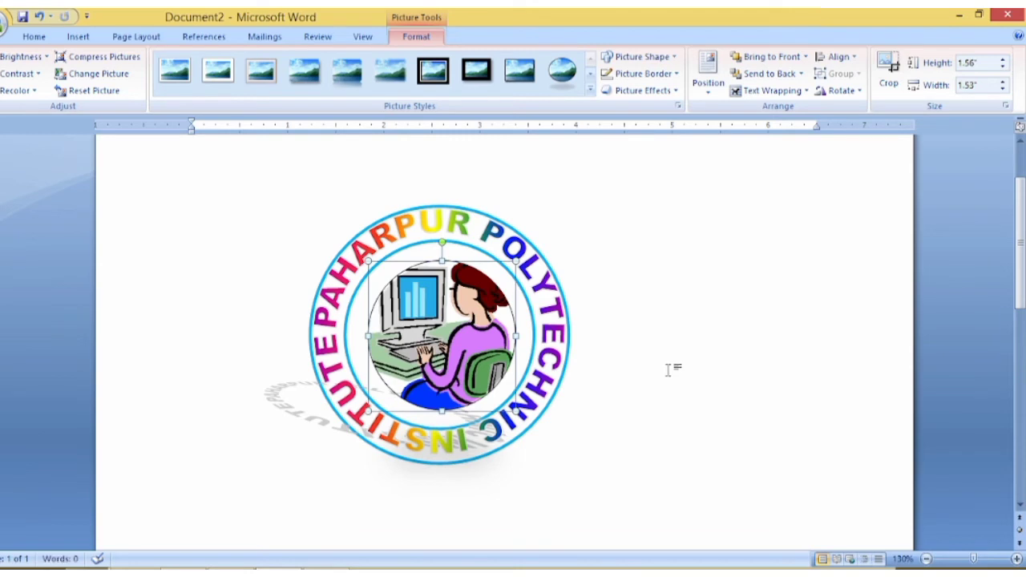
pyautogui.click(697, 380)
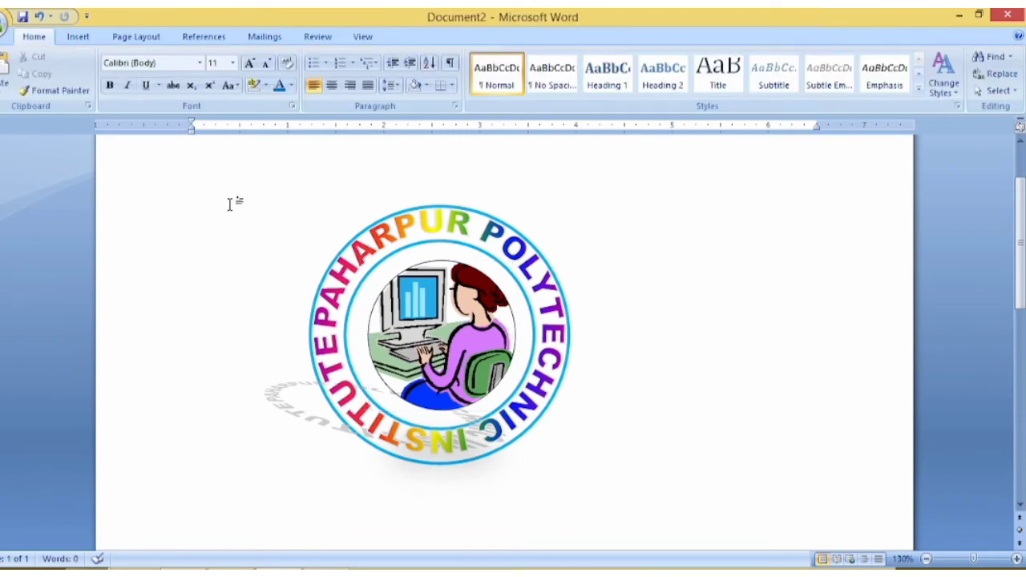
# Draw a 0.72" × 4.09" Curved Up Ribbon banner and centre it just below the logo.
pyautogui.click(78, 37)
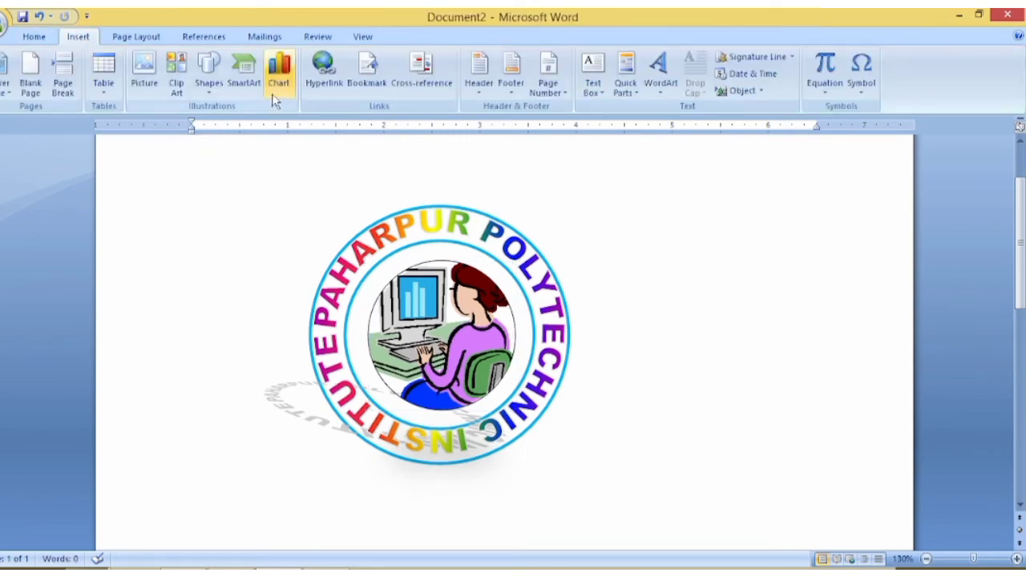
pyautogui.click(208, 87)
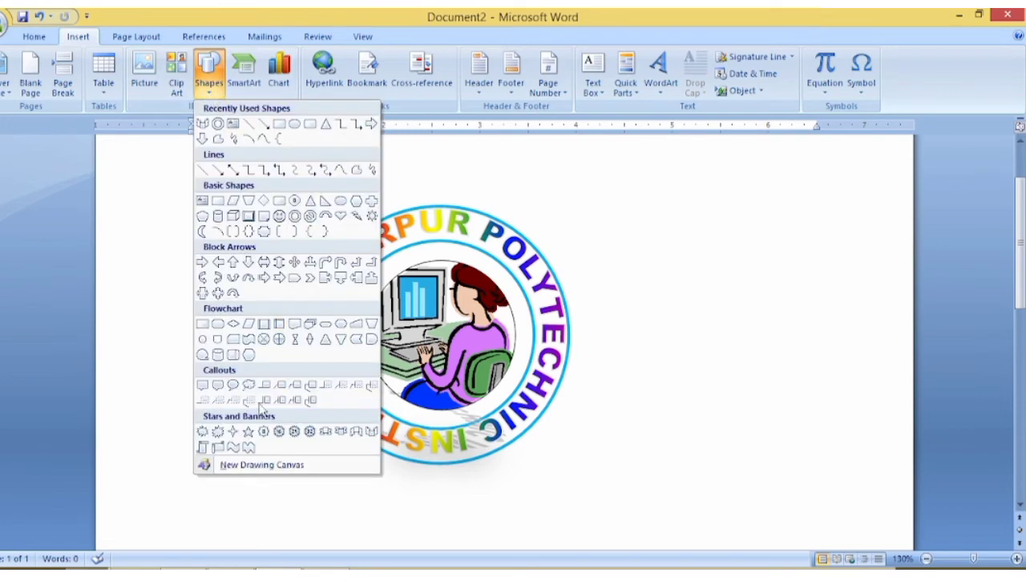
pyautogui.click(359, 439)
pyautogui.scroll(-3, 377, 460)
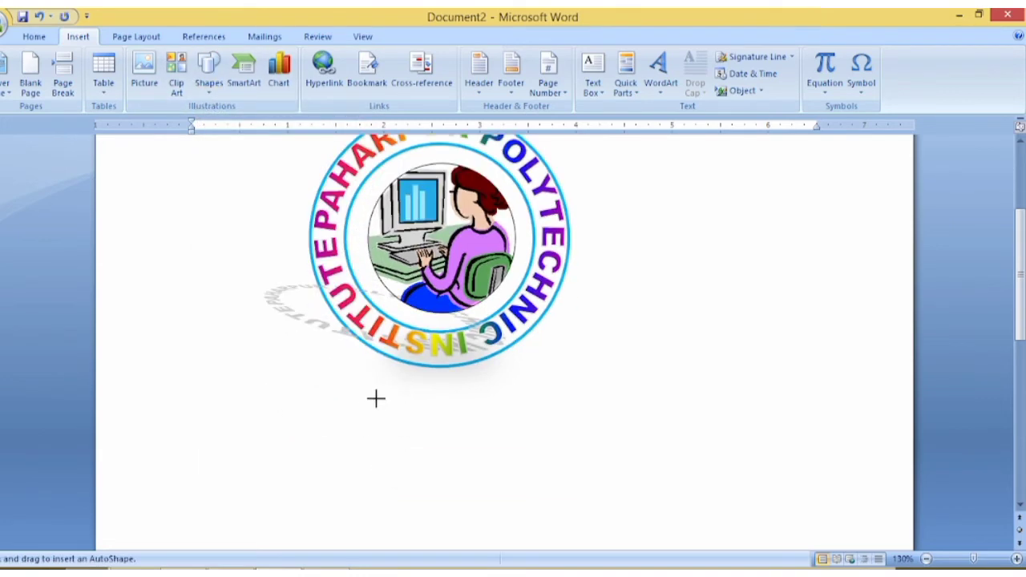
pyautogui.moveTo(315, 353)
pyautogui.mouseDown()
pyautogui.moveTo(654, 483)
pyautogui.moveTo(708, 419)
pyautogui.mouseUp()
pyautogui.moveTo(550, 385); pyautogui.dragTo(447, 389)
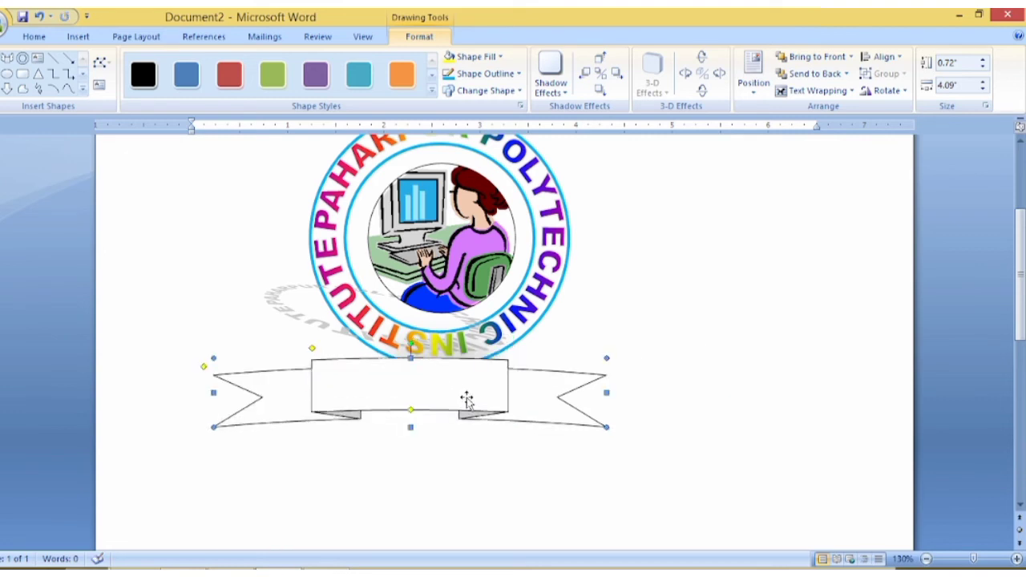
pyautogui.hotkey('ctrl', 'Right')
pyautogui.hotkey('ctrl', 'Right')
pyautogui.hotkey('ctrl', 'Right')
pyautogui.hotkey('ctrl', 'Right')
pyautogui.hotkey('ctrl', 'Right')
pyautogui.hotkey('ctrl', 'Right')
pyautogui.hotkey('ctrl', 'Right')
pyautogui.hotkey('ctrl', 'Right')
pyautogui.hotkey('ctrl', 'Right')
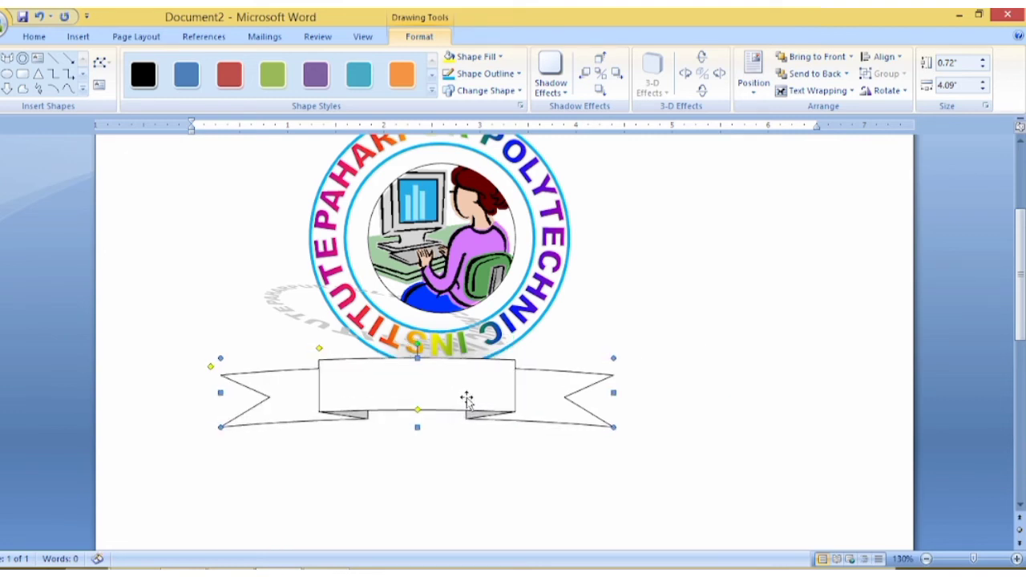
pyautogui.hotkey('ctrl', 'Right')
pyautogui.hotkey('ctrl', 'Right')
pyautogui.hotkey('ctrl', 'Right')
pyautogui.hotkey('ctrl', 'Right')
pyautogui.hotkey('ctrl', 'Right')
pyautogui.hotkey('ctrl', 'Right')
pyautogui.hotkey('ctrl', 'Right')
pyautogui.hotkey('ctrl', 'Right')
pyautogui.hotkey('ctrl', 'Right')
pyautogui.hotkey('ctrl', 'Right')
pyautogui.hotkey('ctrl', 'Right')
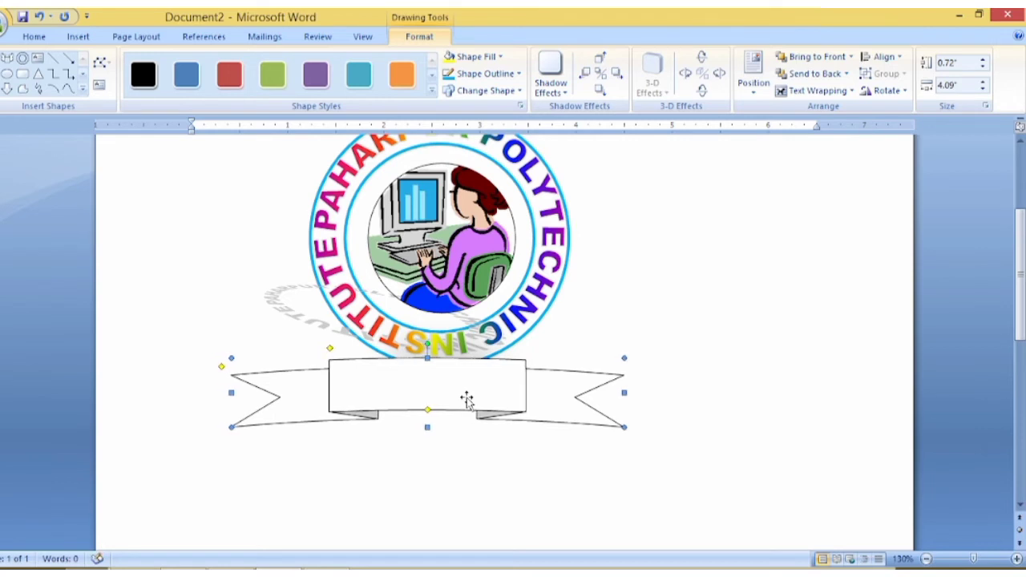
pyautogui.hotkey('ctrl', 'Right')
pyautogui.hotkey('ctrl', 'Right')
pyautogui.hotkey('ctrl', 'Right')
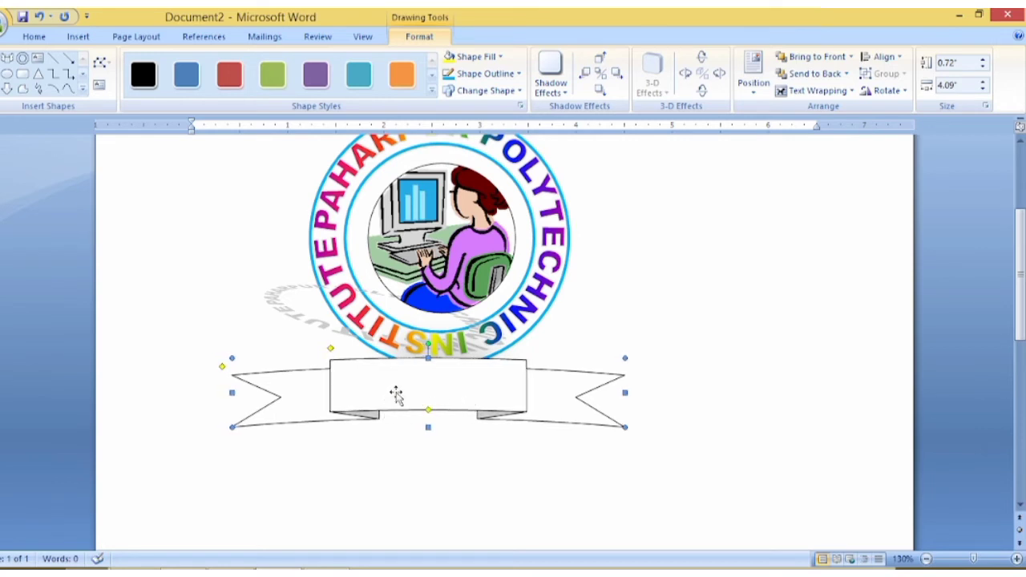
# Add the text 'EDUCATION' inside the banner, centred and bold.
pyautogui.rightClick(398, 393)
pyautogui.click(449, 453)
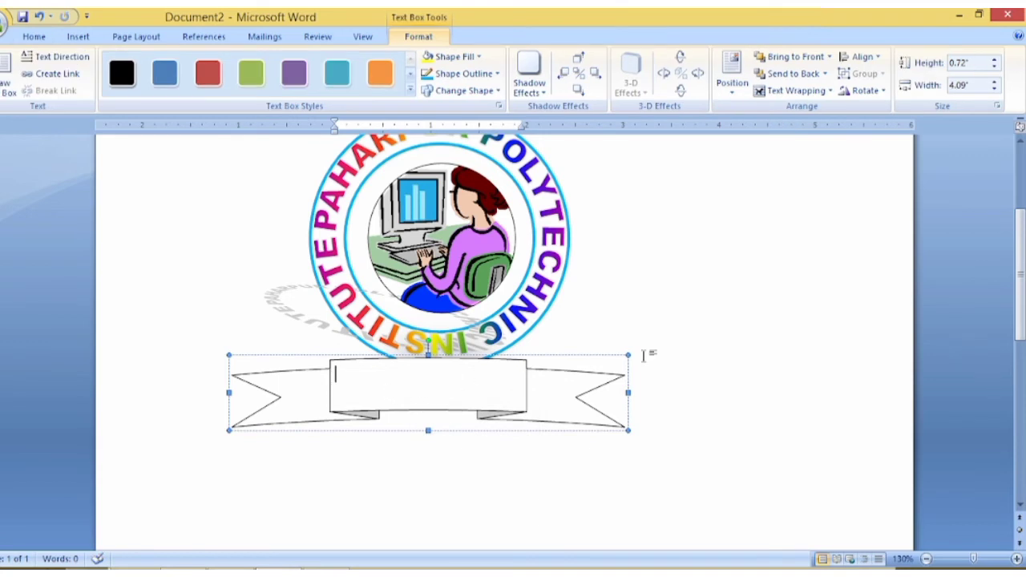
pyautogui.write('E')
pyautogui.write('DUCA')
pyautogui.write('TION')
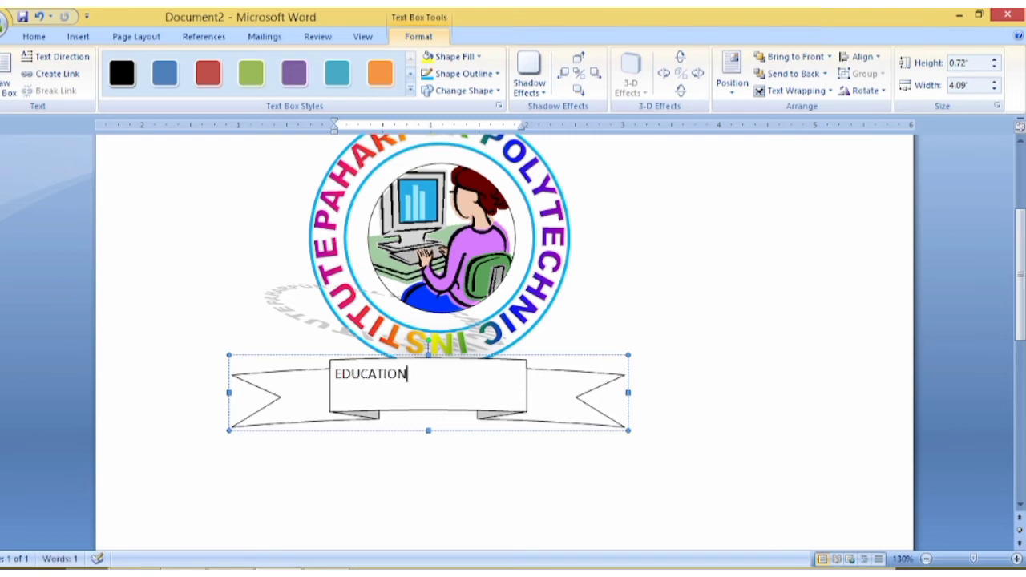
pyautogui.hotkey('ctrl', 'a')
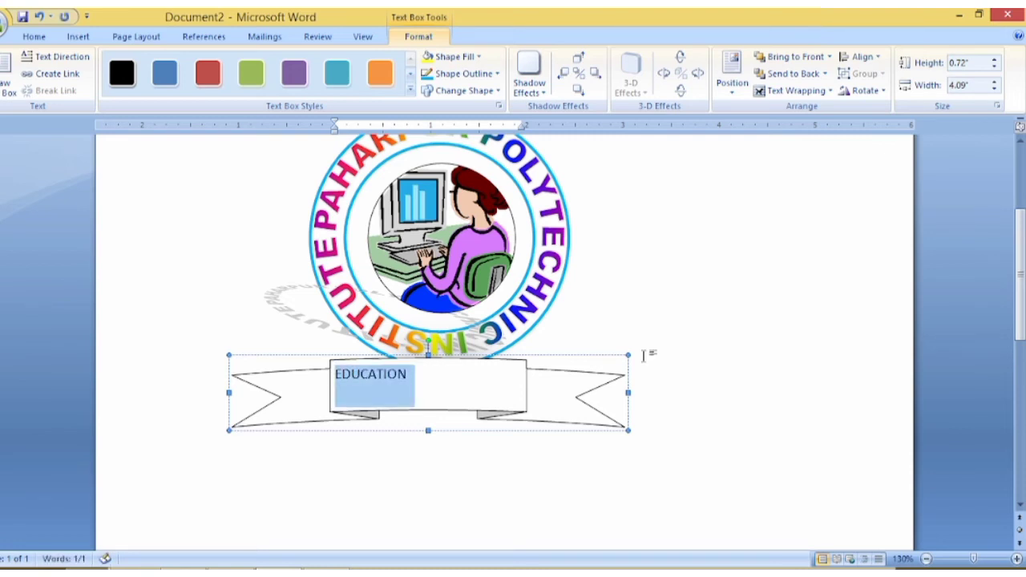
pyautogui.hotkey('ctrl', 'e')
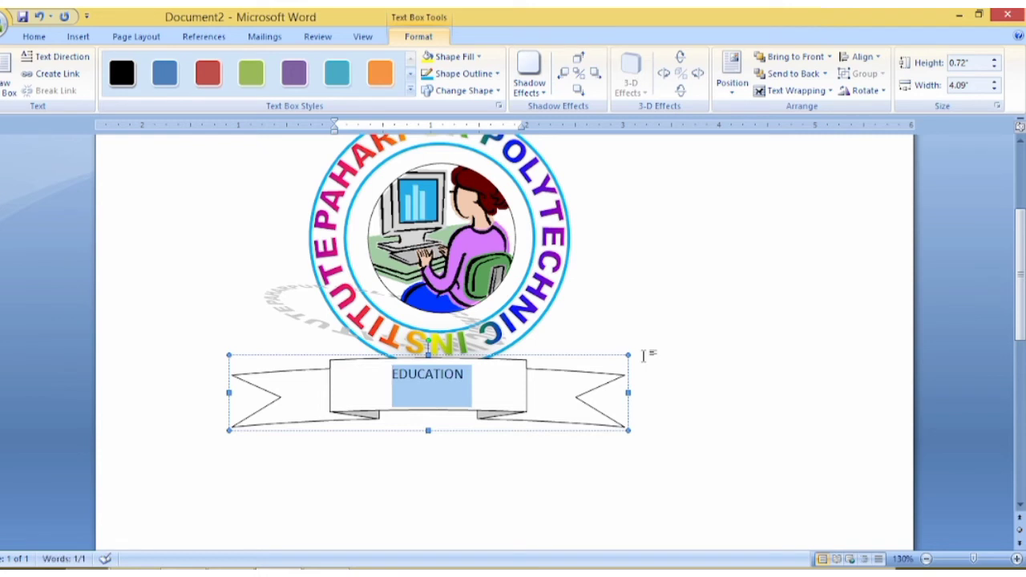
pyautogui.hotkey('ctrl', 'b')
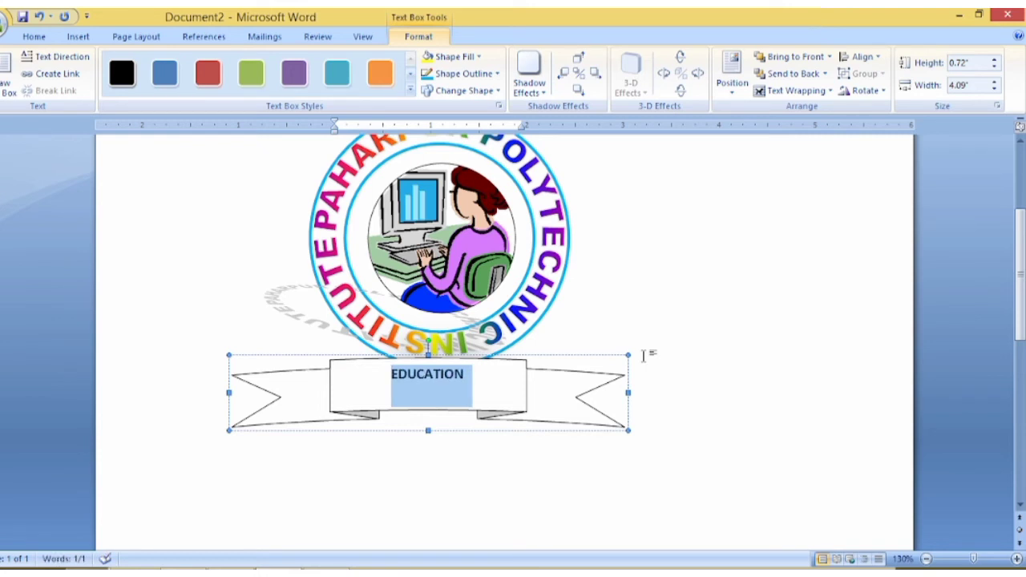
pyautogui.press('Delete')
pyautogui.write('>>')
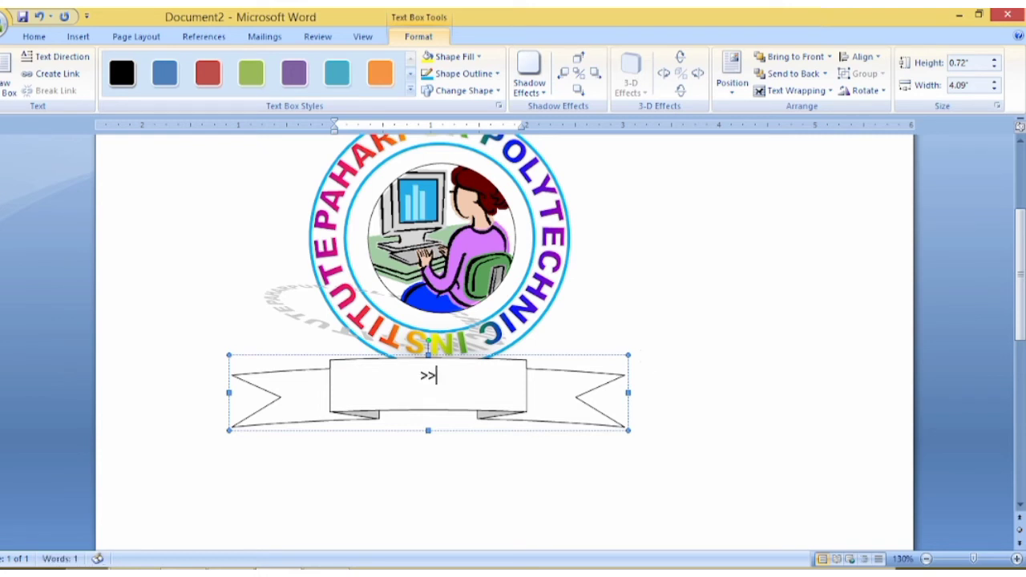
pyautogui.write('zz')
pyautogui.hotkey('ctrl', 'z')
pyautogui.hotkey('ctrl', 'z')
pyautogui.hotkey('ctrl', 'z')
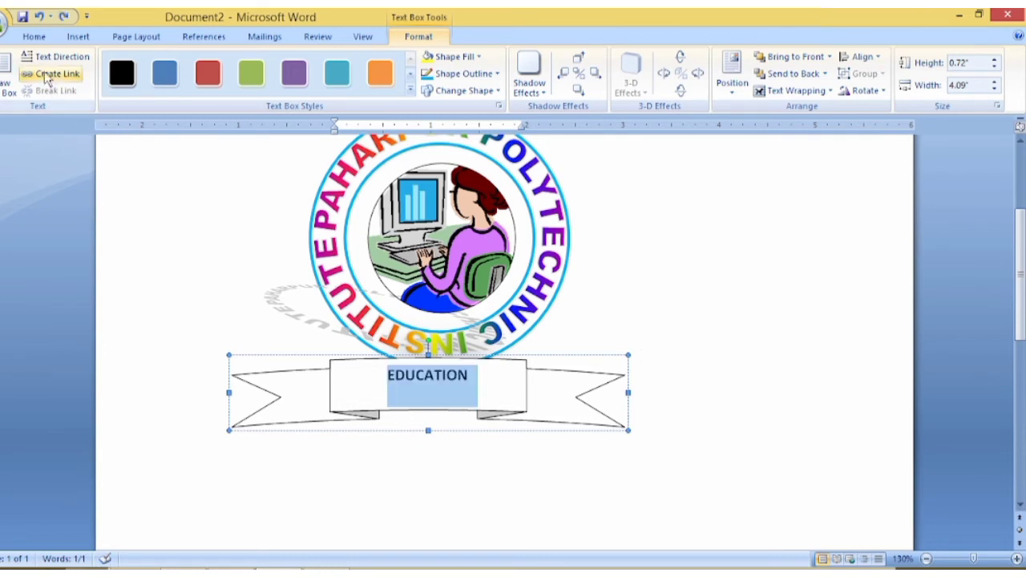
# Enlarge the EDUCATION text to 20 pt and set it in Algerian.
pyautogui.click(33, 37)
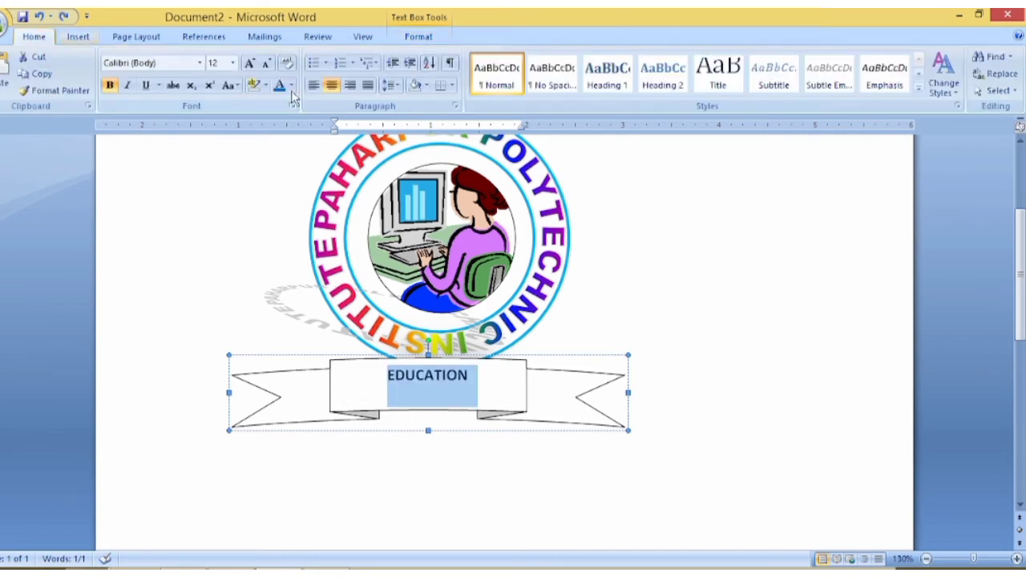
pyautogui.click(250, 63)
pyautogui.click(249, 63)
pyautogui.click(249, 63)
pyautogui.click(249, 63)
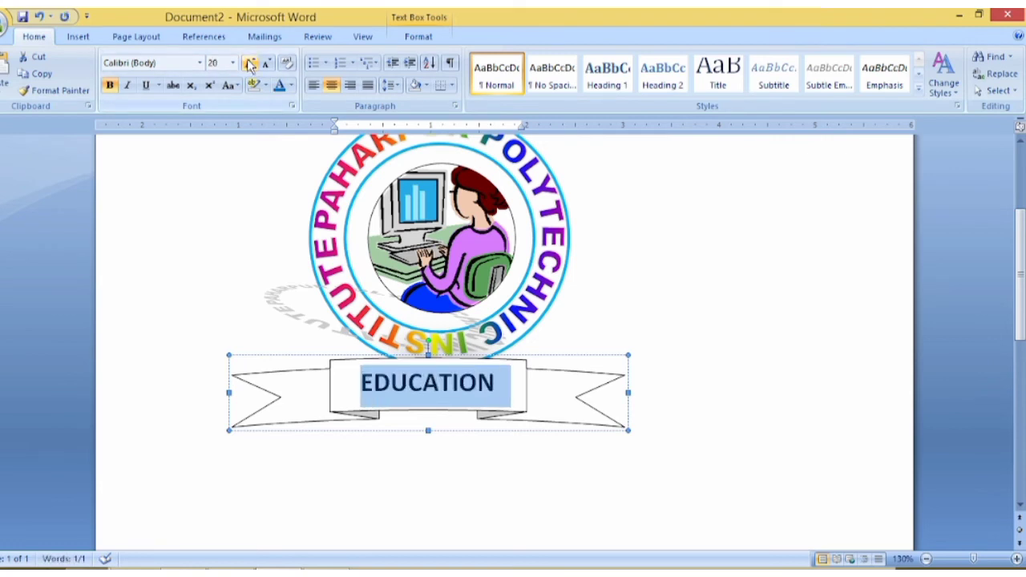
pyautogui.click(201, 64)
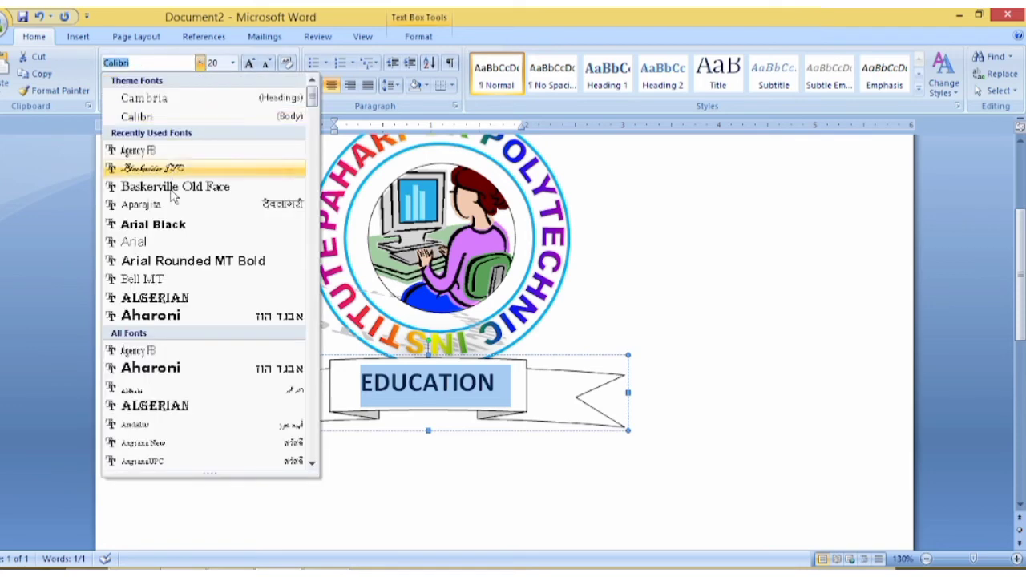
pyautogui.click(175, 300)
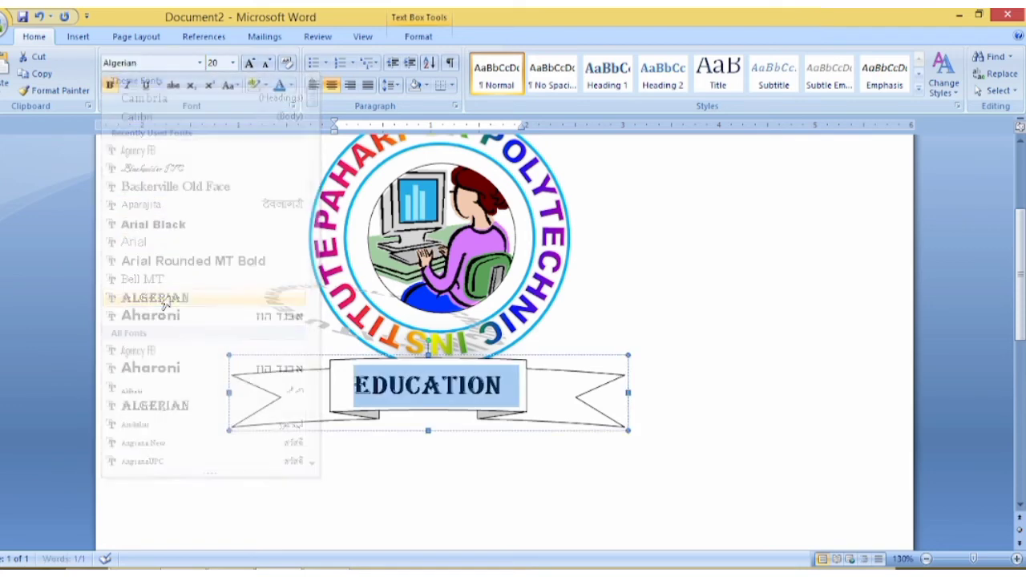
# Colour the EDUCATION text light blue, keeping it bold, and select the banner shape.
pyautogui.click(292, 85)
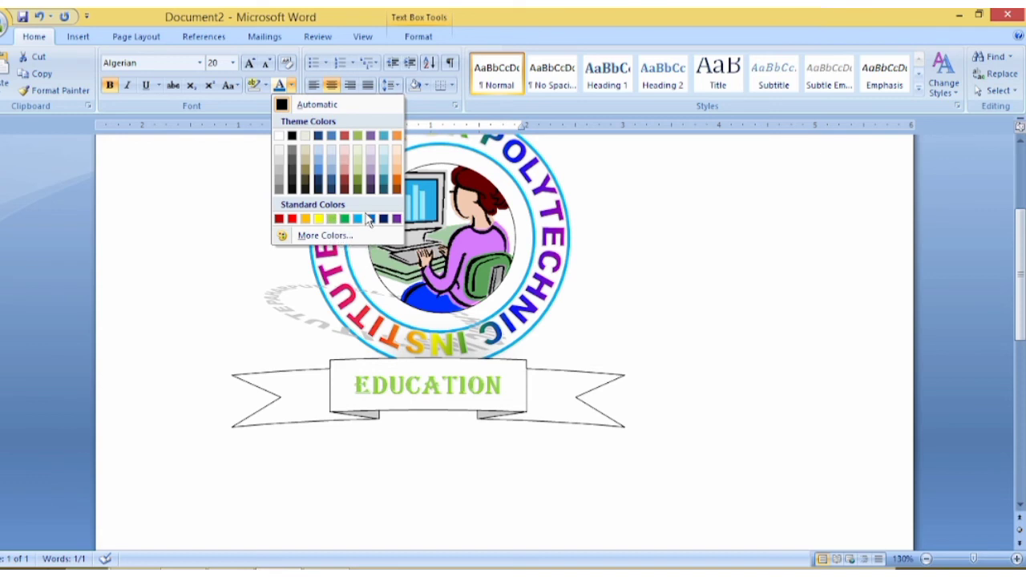
pyautogui.click(359, 218)
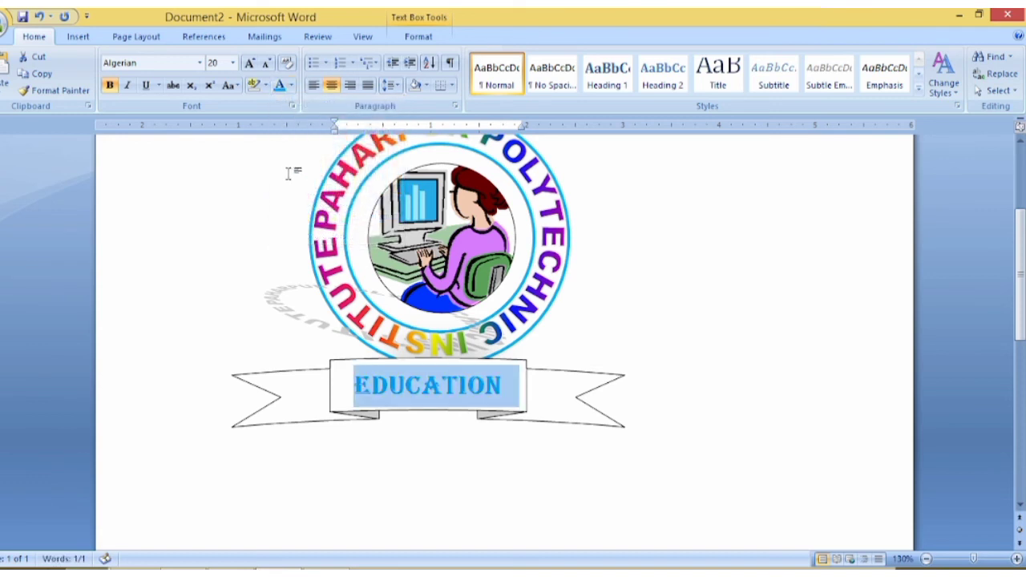
pyautogui.click(109, 85)
pyautogui.click(109, 85)
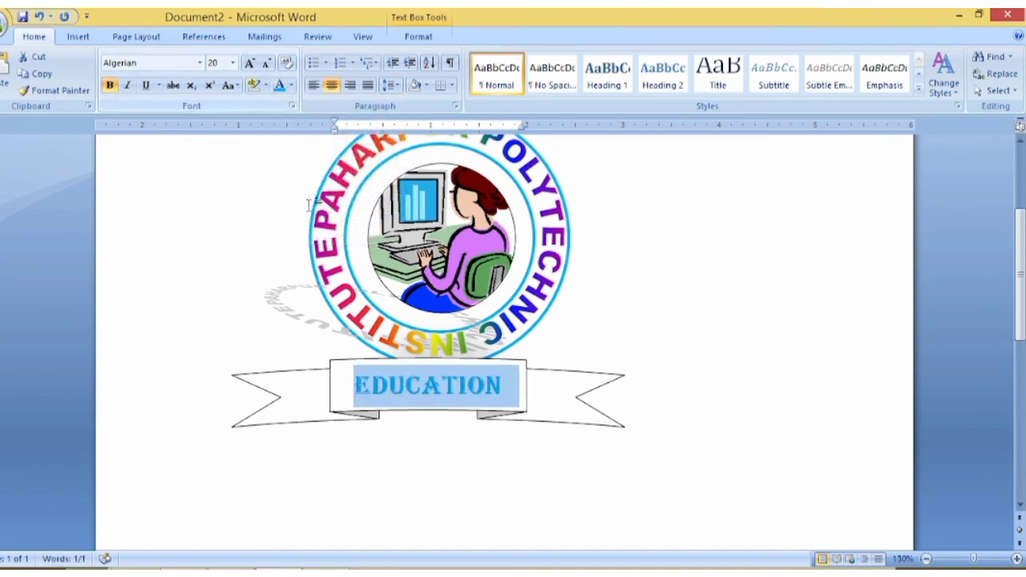
pyautogui.click(577, 377)
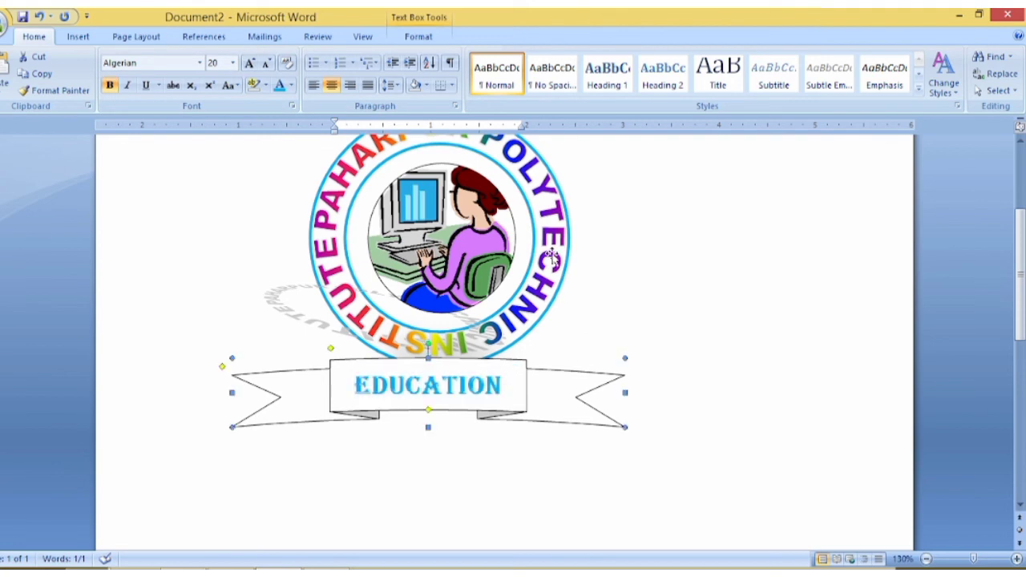
# Apply the light-blue gradient text box style to the banner.
pyautogui.click(417, 37)
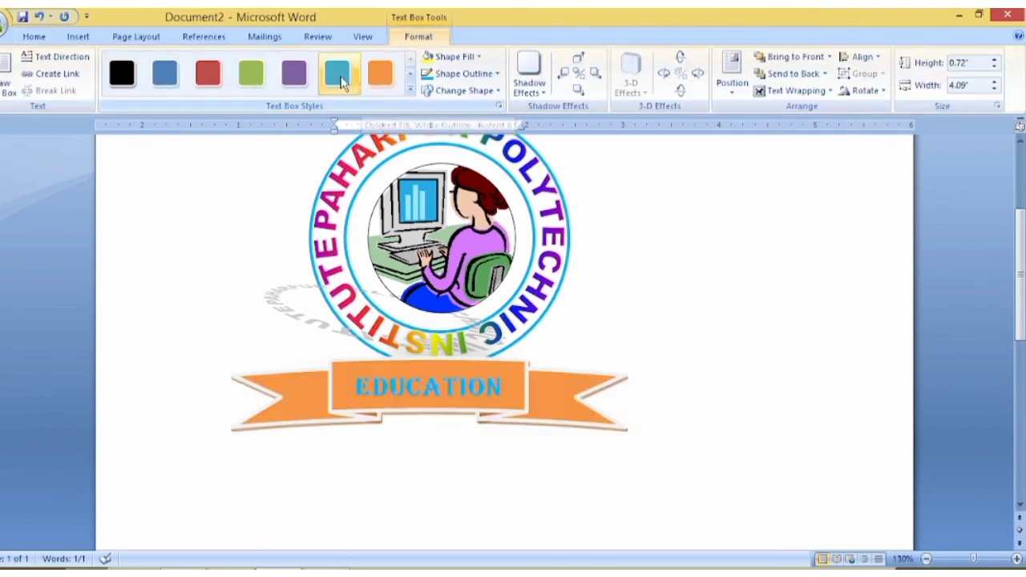
pyautogui.click(165, 74)
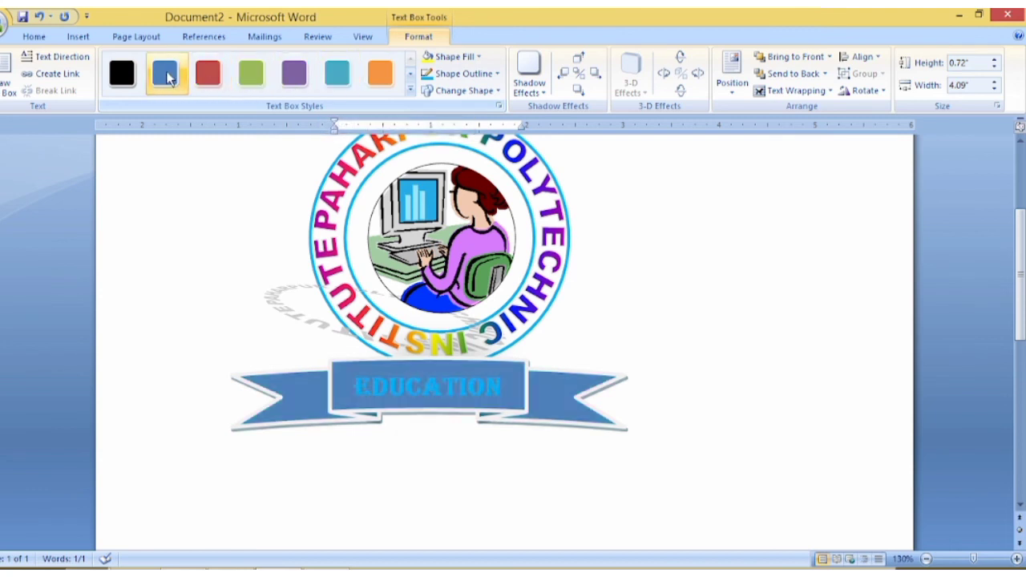
pyautogui.click(410, 90)
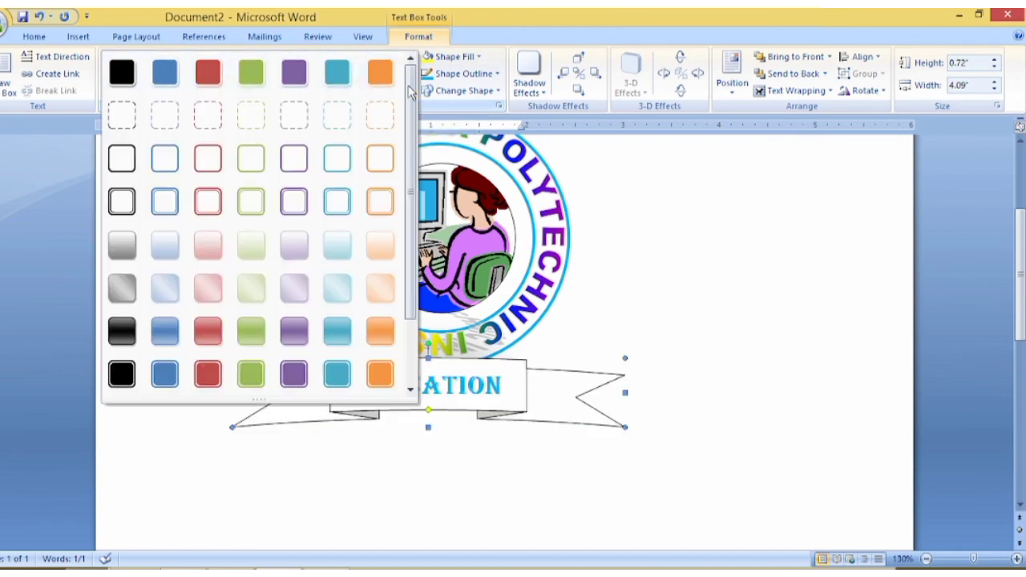
pyautogui.click(170, 252)
# Set the banner outline weight to 1½ pt and deselect it to view the logo.
pyautogui.click(463, 73)
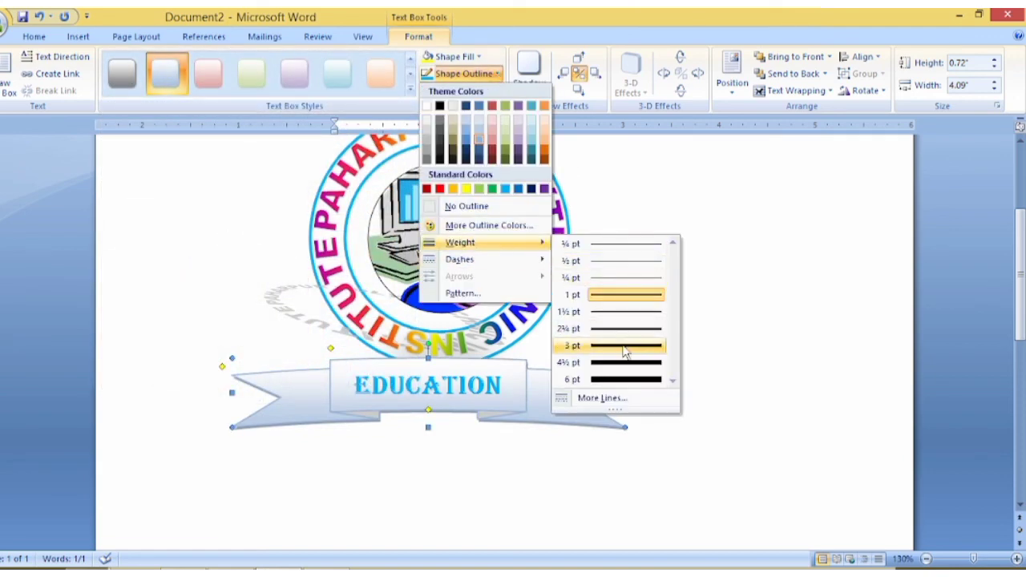
pyautogui.moveTo(460, 242)
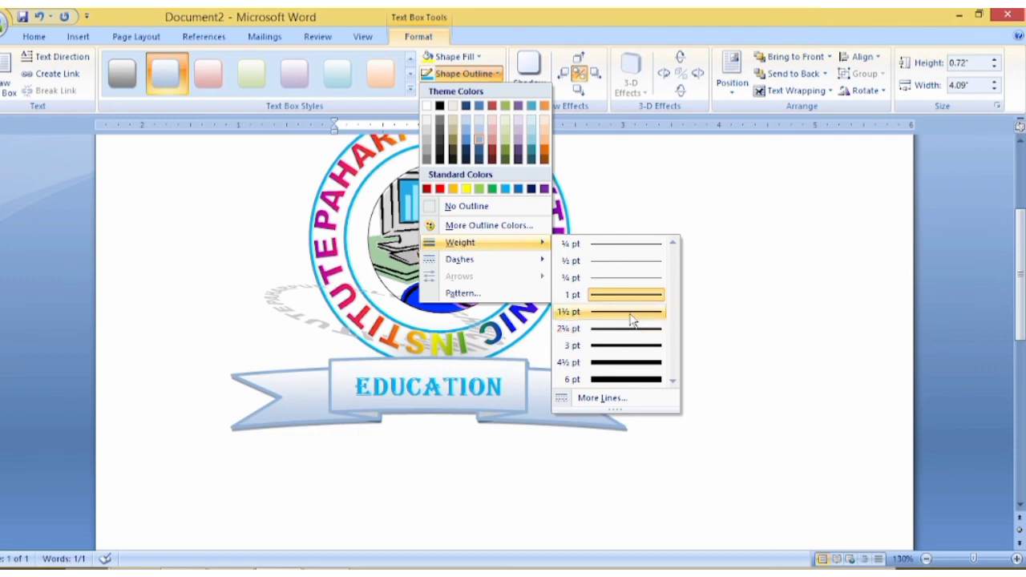
pyautogui.click(631, 312)
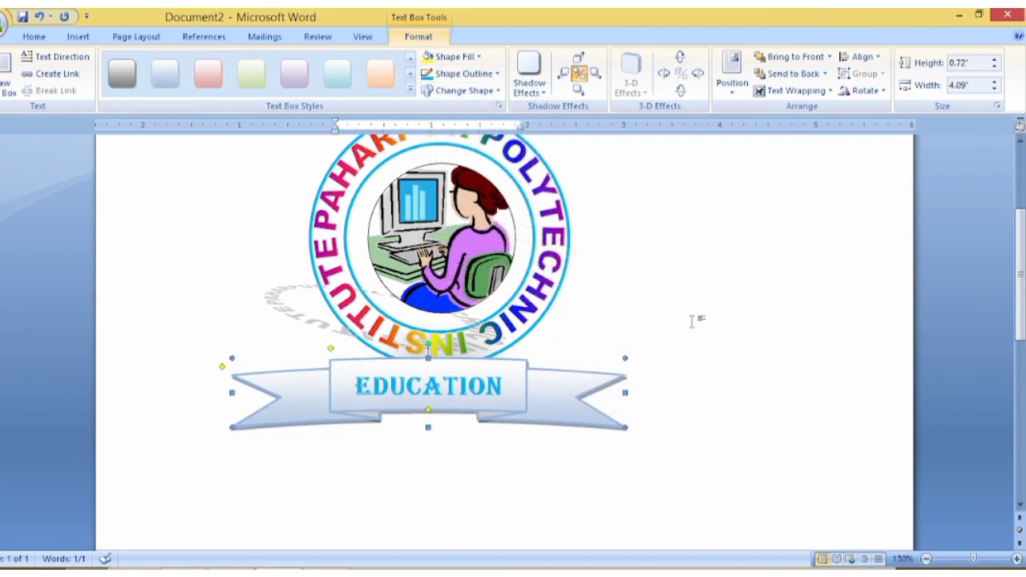
pyautogui.click(723, 313)
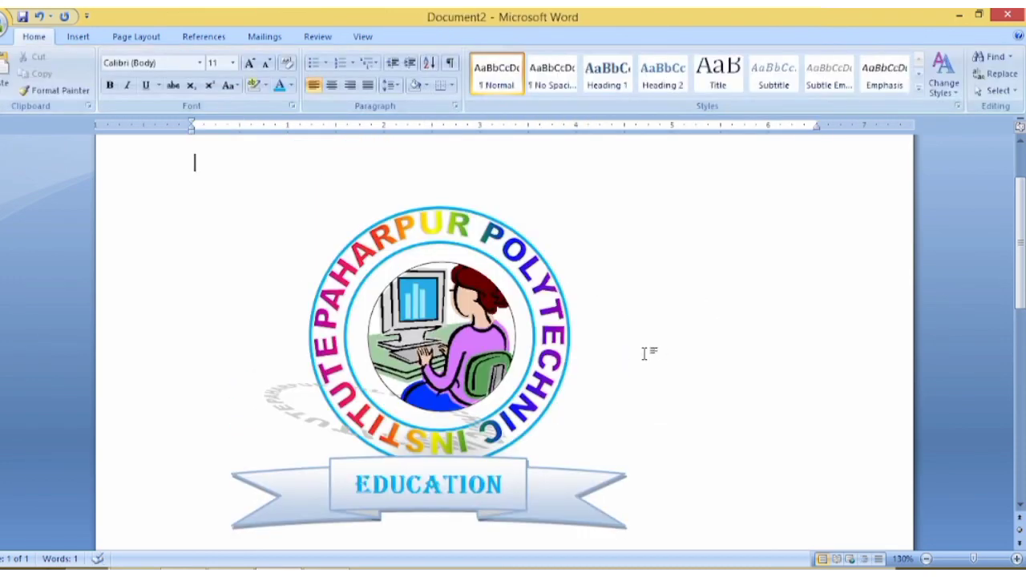
pyautogui.scroll(-1, 664, 320)
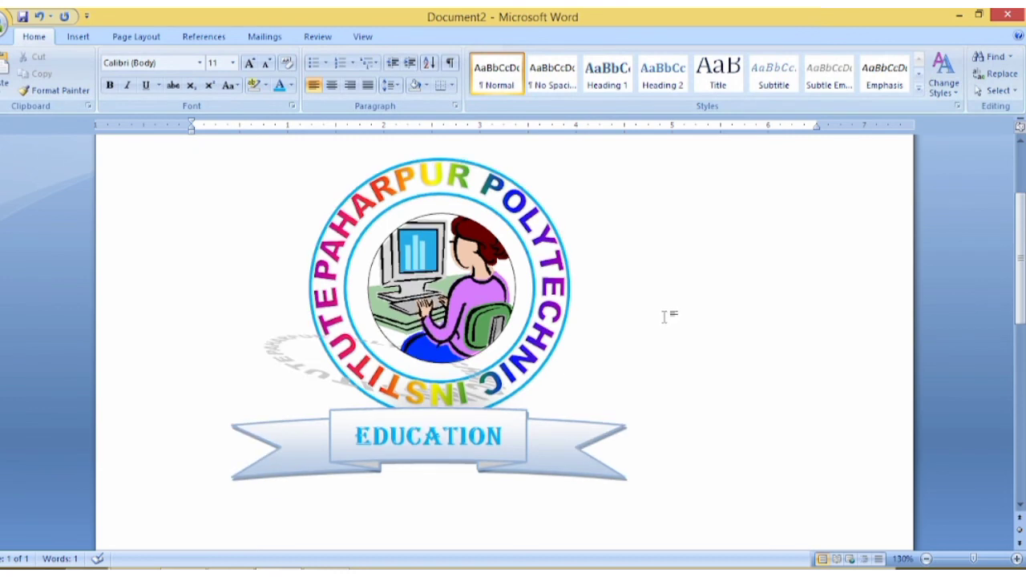